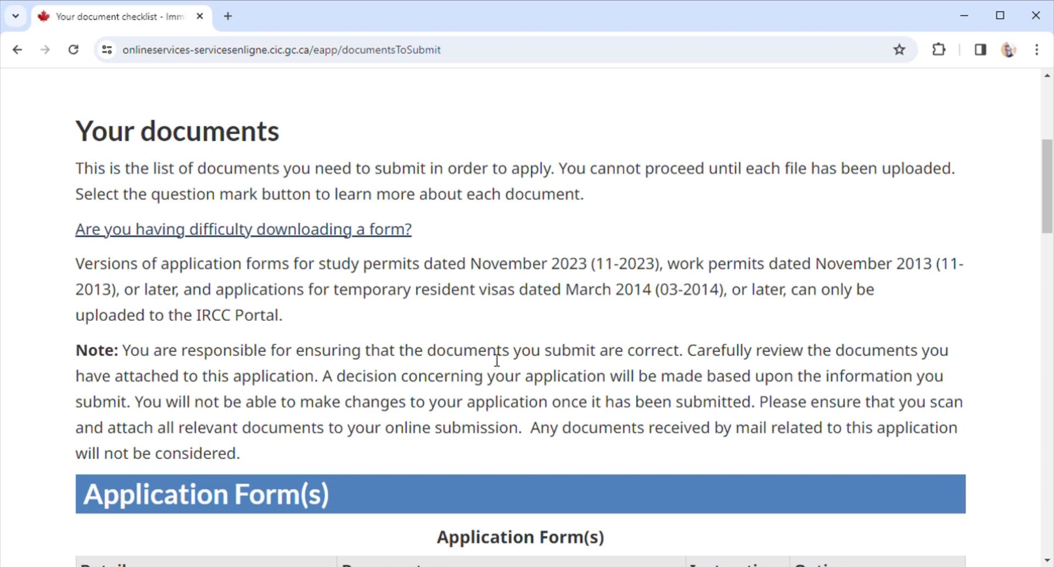
# Scroll the document checklist down to the Supporting documents table showing the Family Information (IMM5645) link.
pyautogui.scroll(-4, 497, 359)
pyautogui.scroll(3, 483, 352)
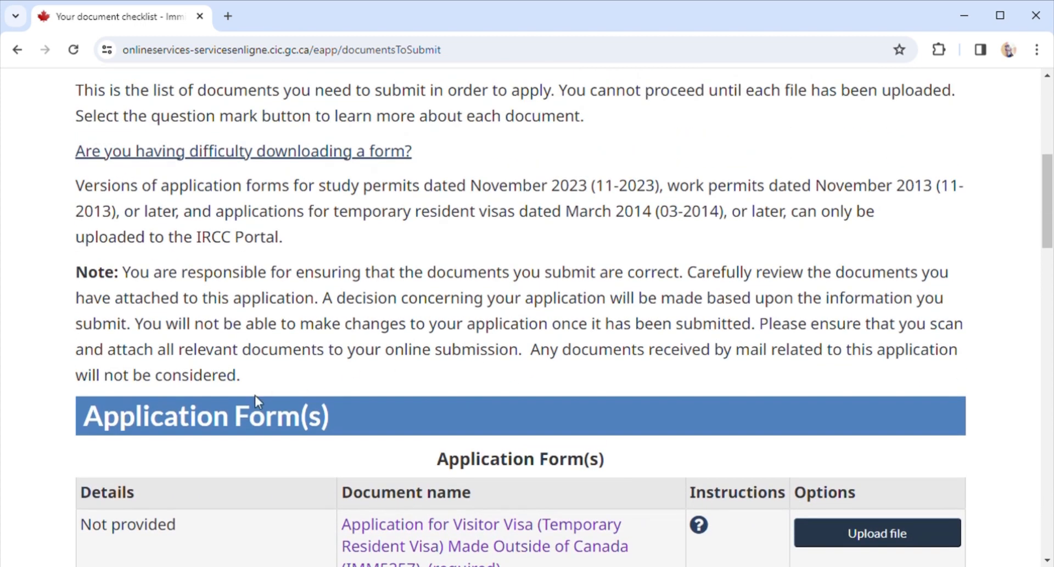
pyautogui.scroll(-5, 428, 406)
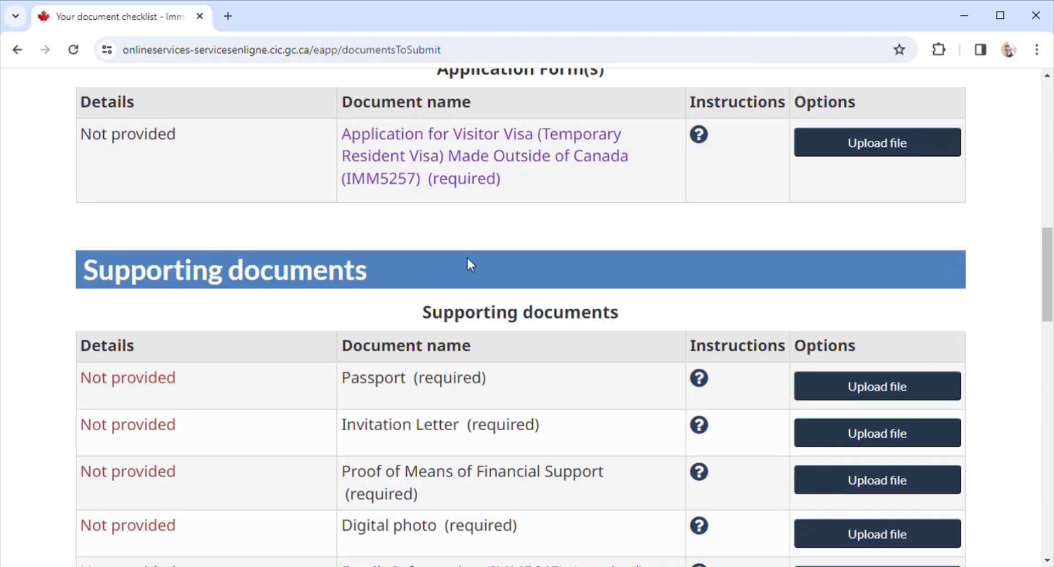
pyautogui.scroll(3, 461, 263)
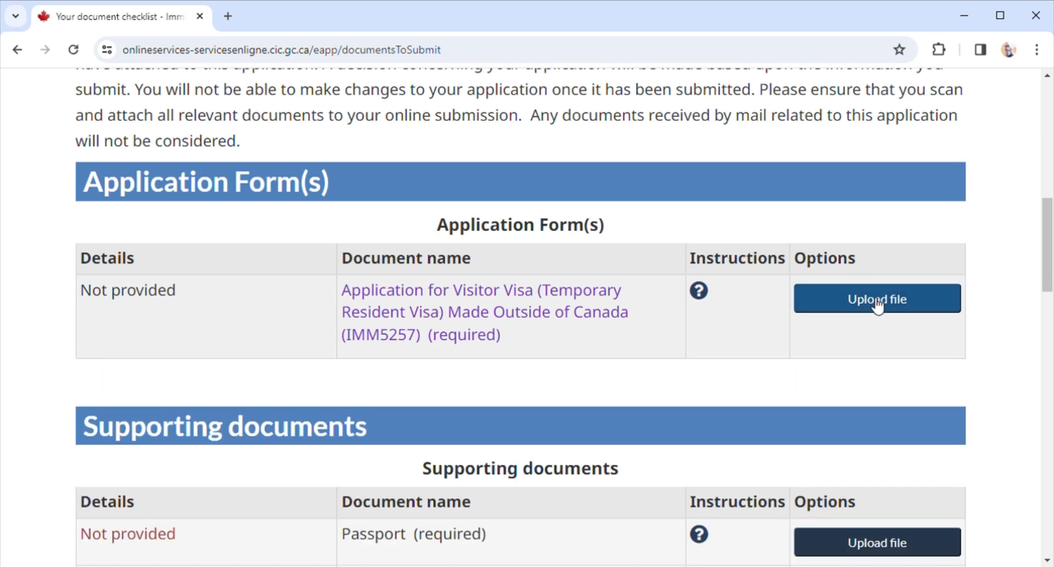
pyautogui.scroll(-5, 581, 426)
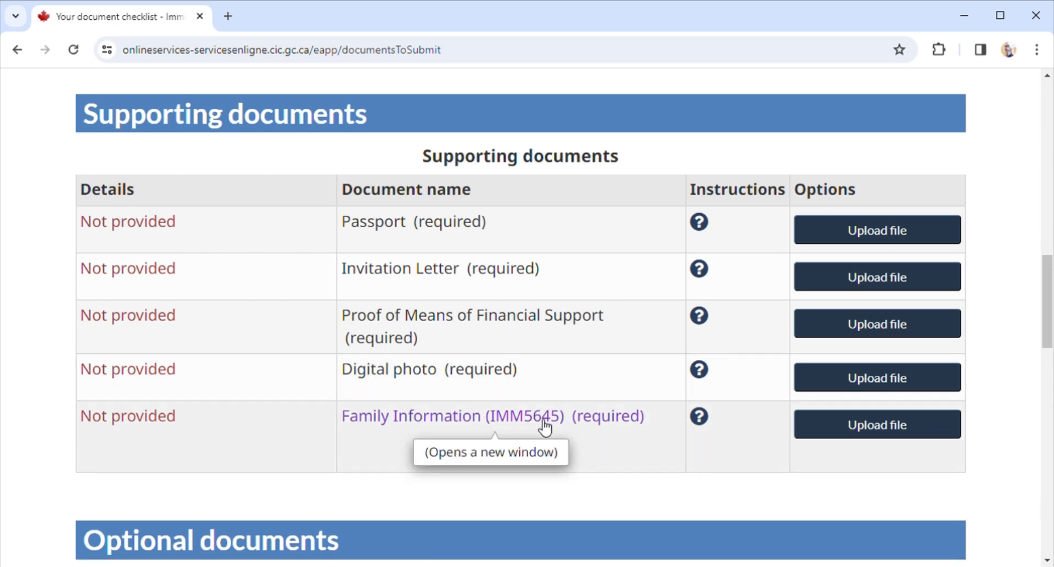
# Open the IMM5645 Family Information form, dismiss the restrictions notice, zoom in twice, and tick Visitor.
pyautogui.click(513, 423)
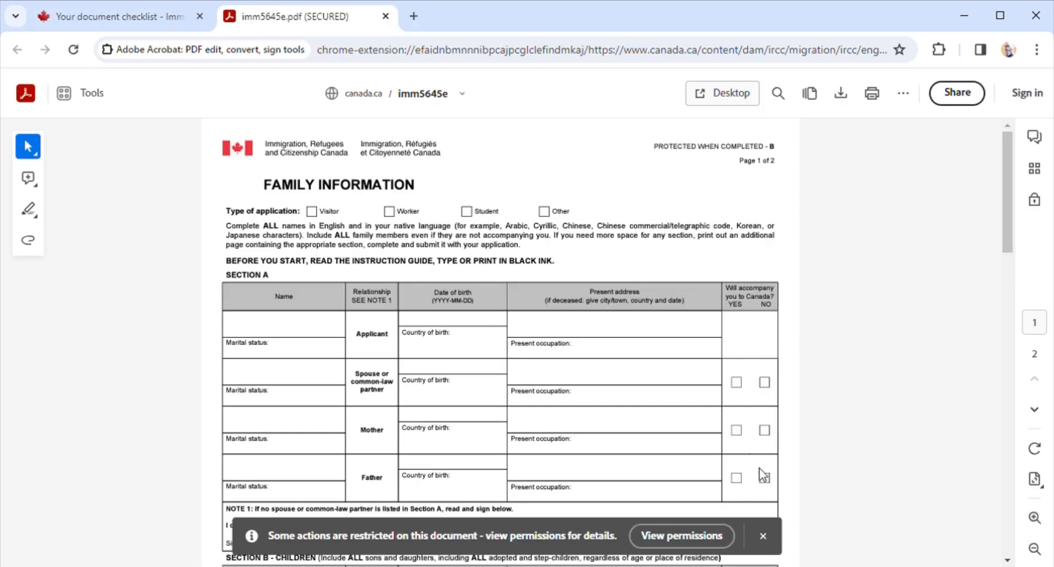
pyautogui.click(765, 537)
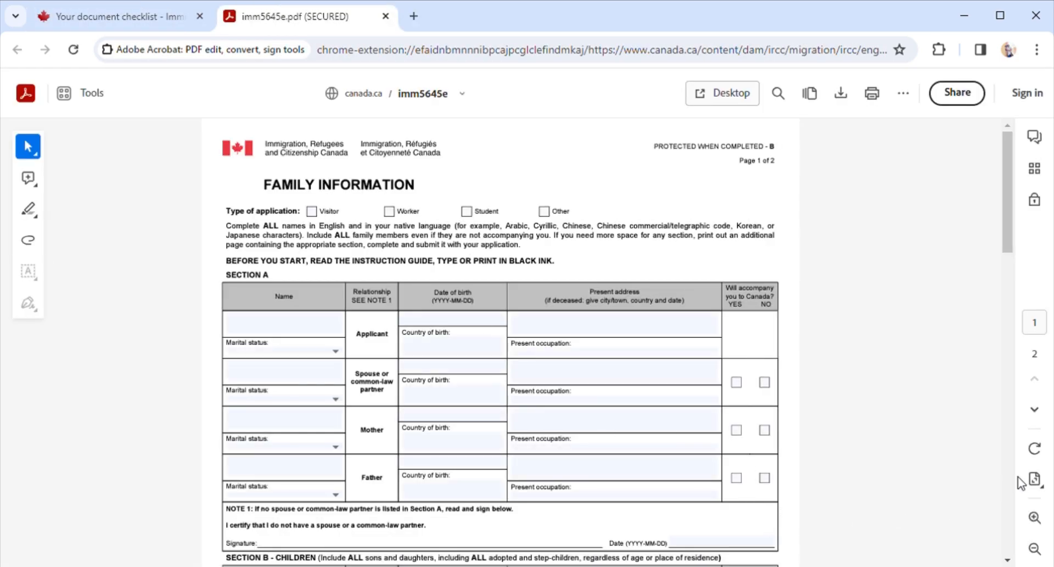
pyautogui.click(1036, 519)
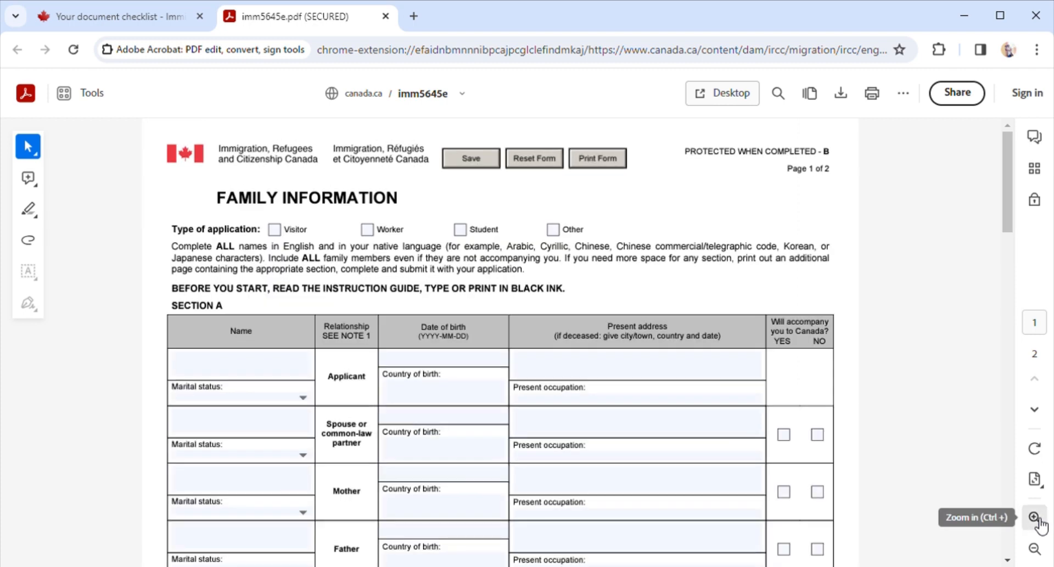
pyautogui.click(1036, 519)
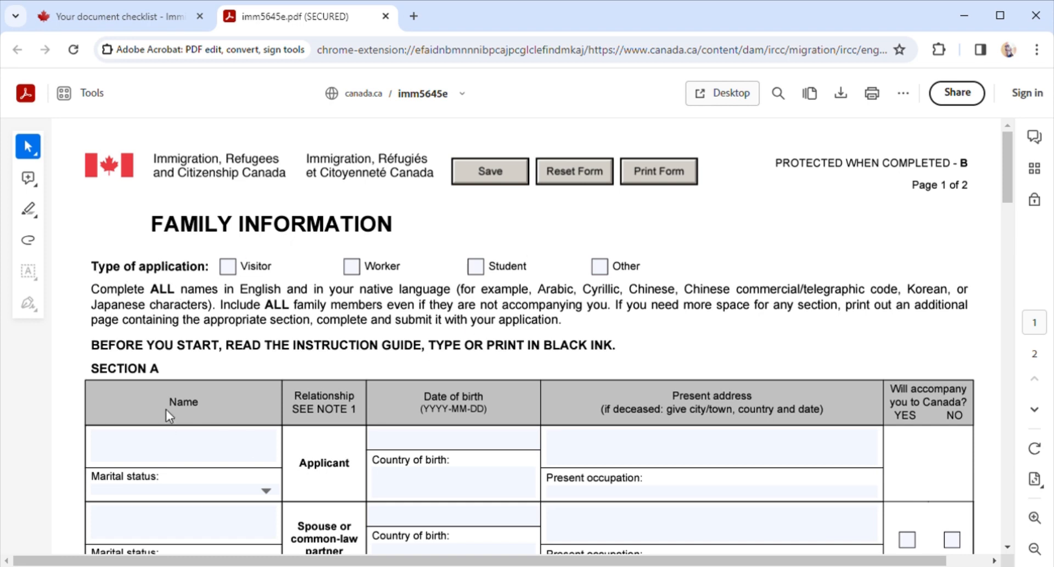
pyautogui.click(227, 267)
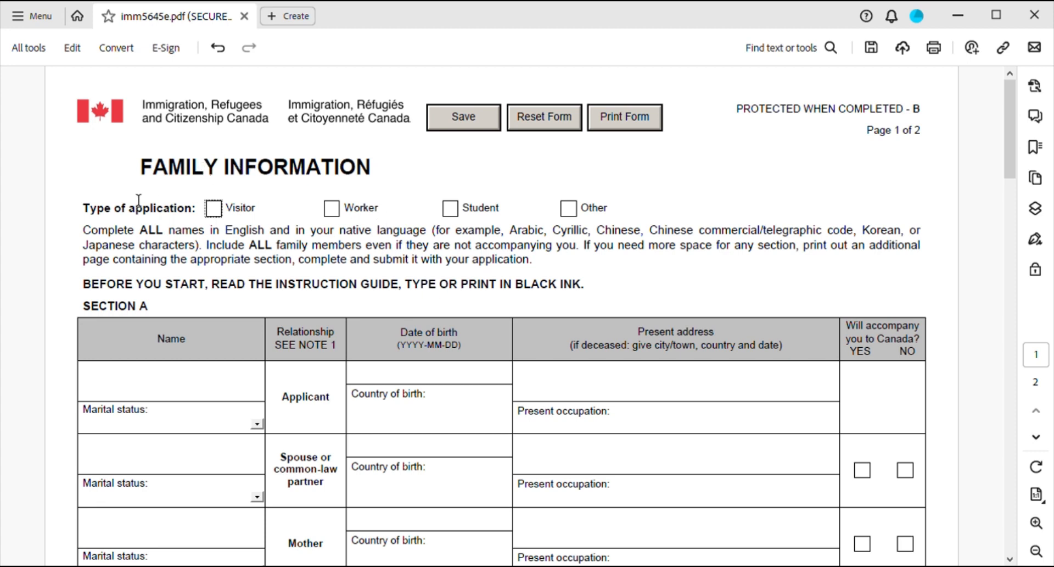
# Tick Visitor as the application type and enter the applicant's full name in Section A.
pyautogui.click(217, 212)
pyautogui.scroll(-1, 187, 299)
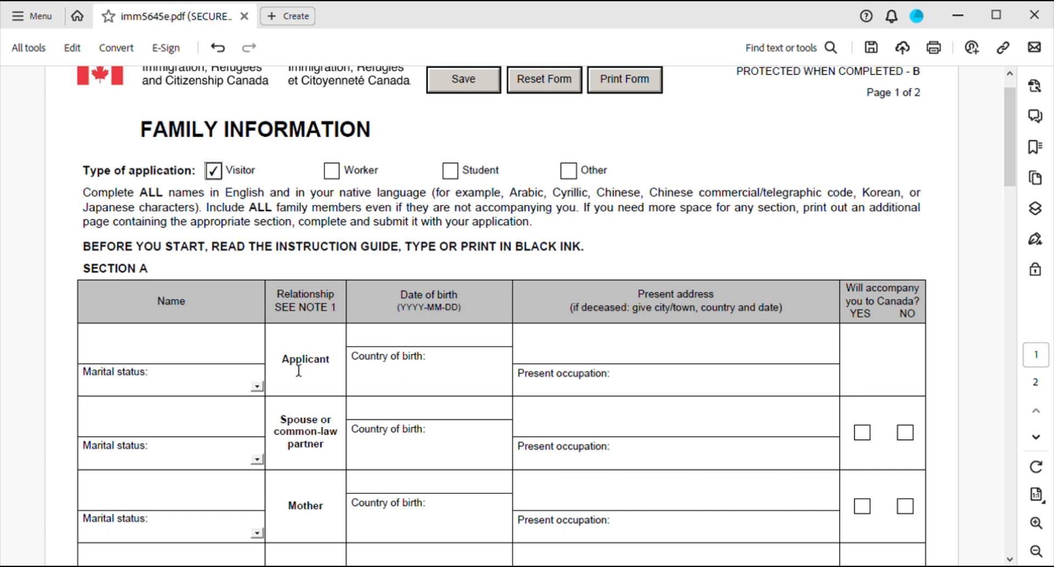
pyautogui.click(124, 360)
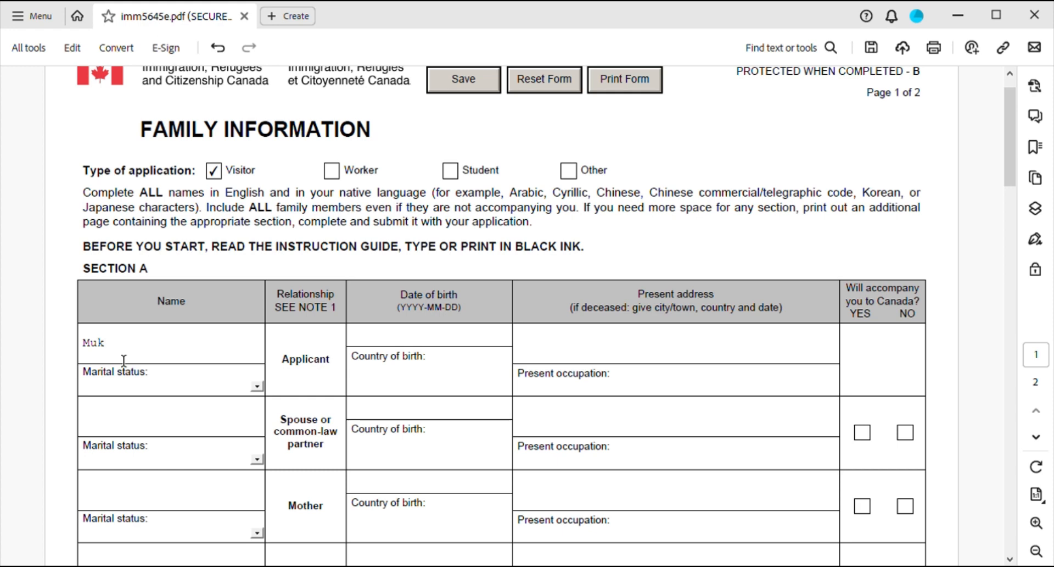
pyautogui.click(257, 387)
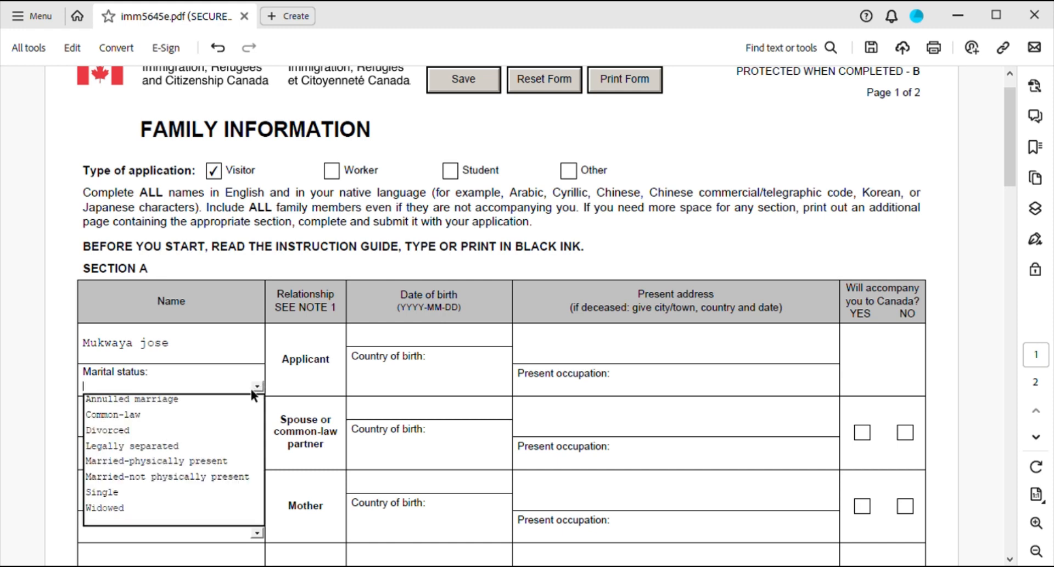
pyautogui.click(113, 493)
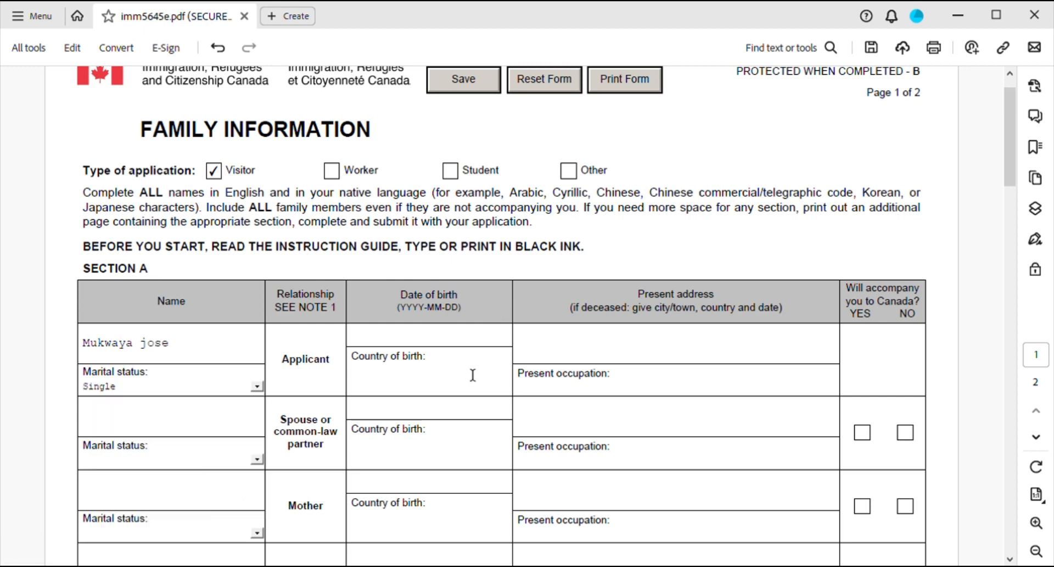
pyautogui.click(366, 345)
pyautogui.write('199')
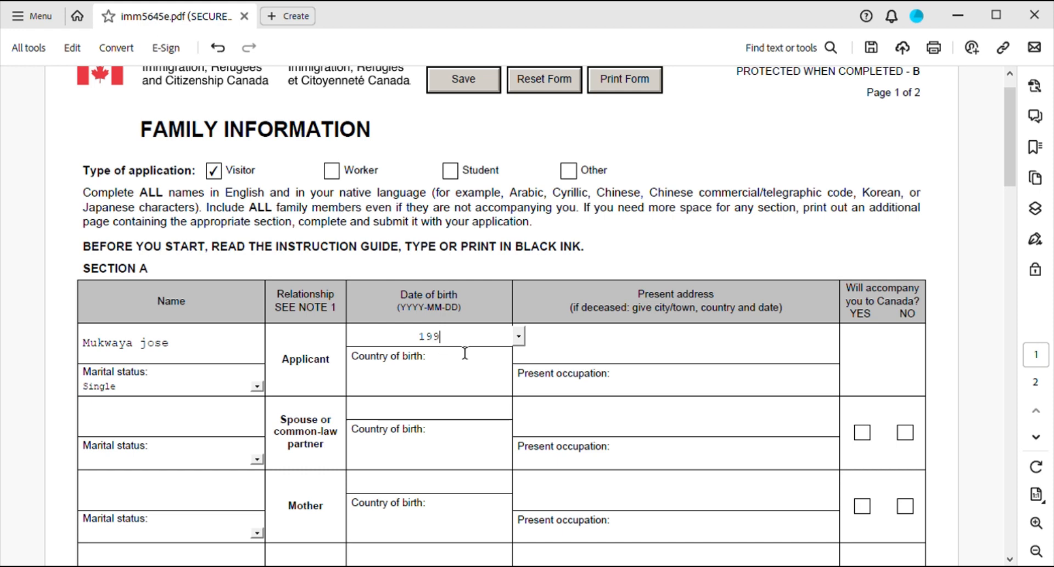
pyautogui.write('3/08')
pyautogui.write('/13')
# Correct the applicant's date of birth by removing the leading zero from the month.
pyautogui.click(388, 384)
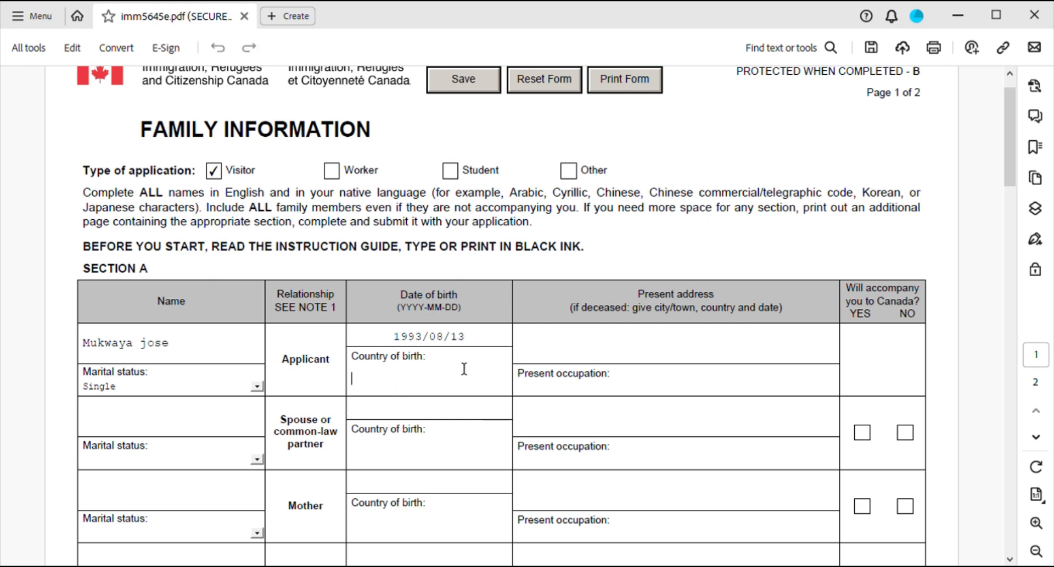
pyautogui.click(440, 341)
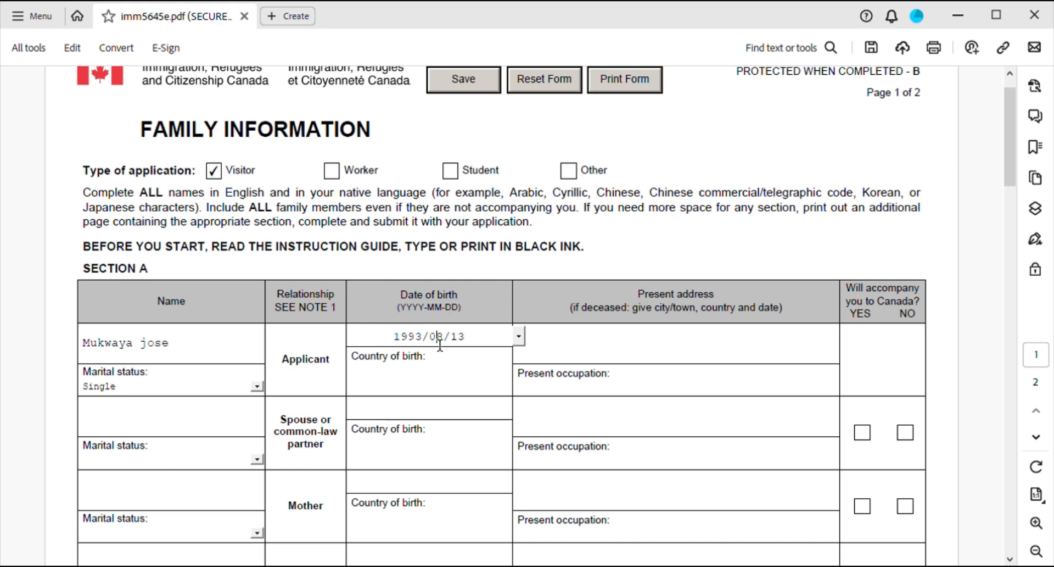
pyautogui.press('BackSpace')
pyautogui.click(381, 390)
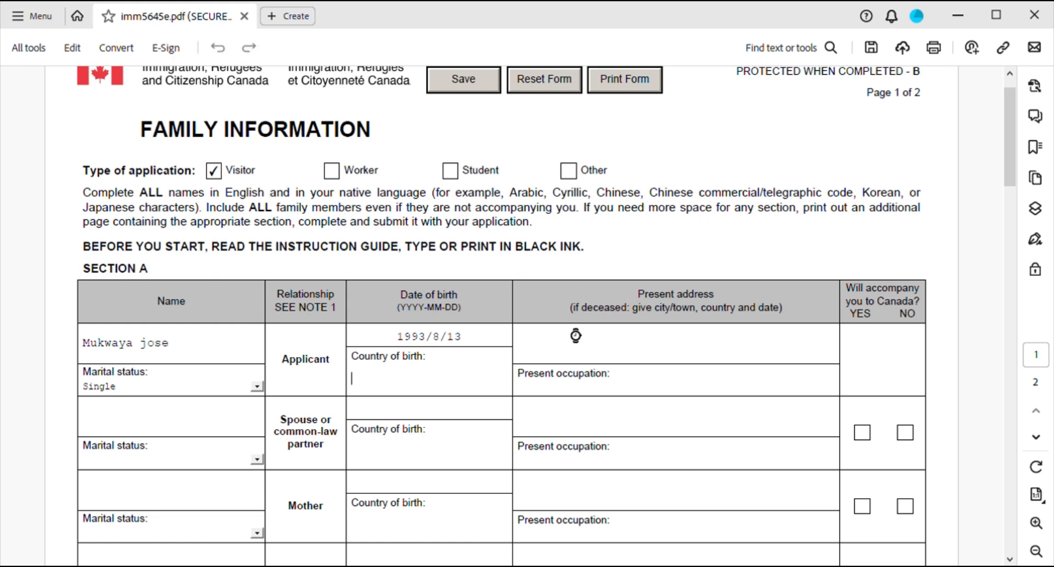
pyautogui.click(488, 338)
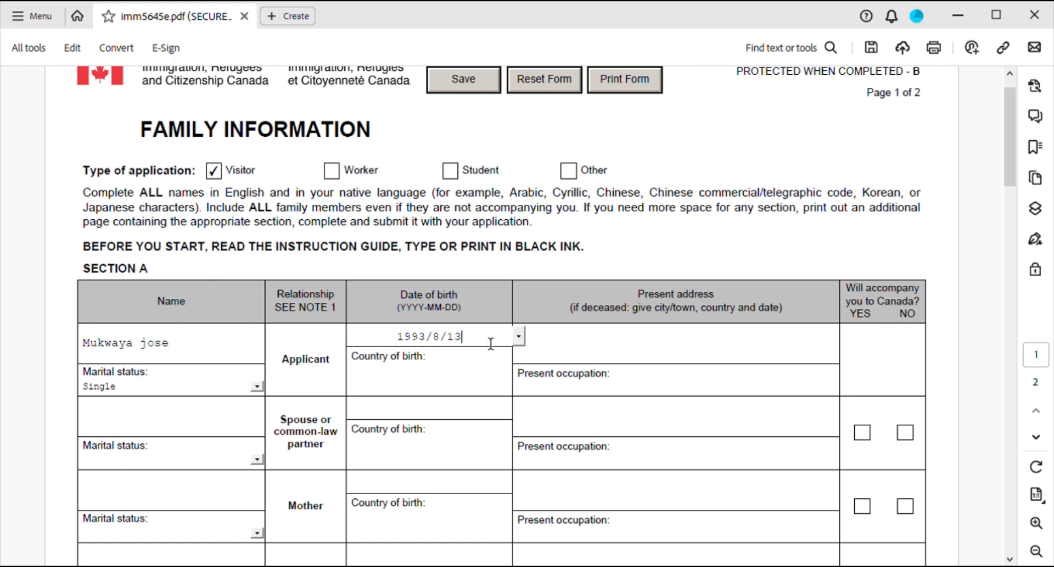
# Use the Date of birth calendar to set the applicant's birth date to 1990-08-08.
pyautogui.click(521, 337)
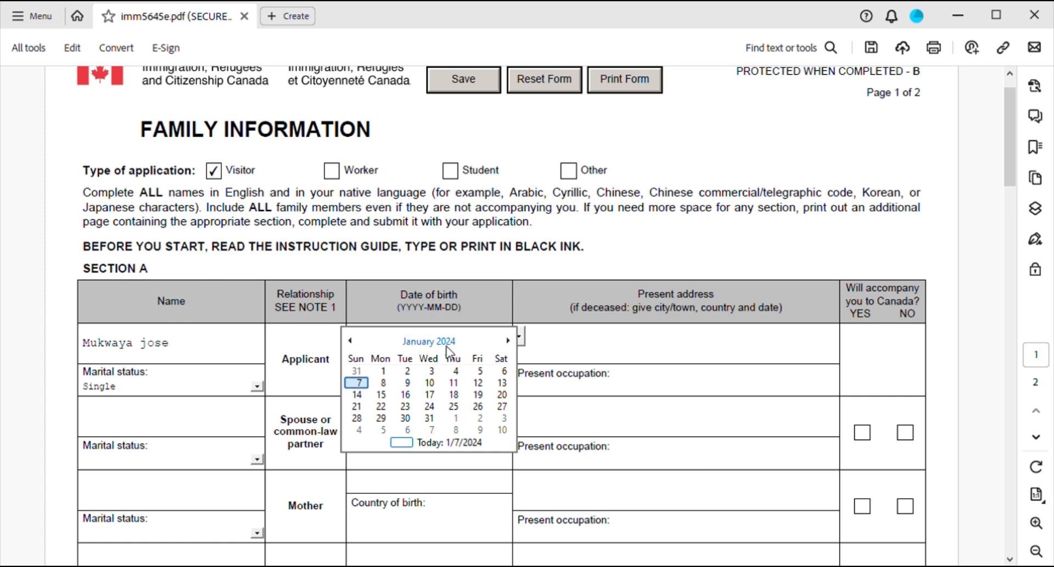
pyautogui.click(407, 342)
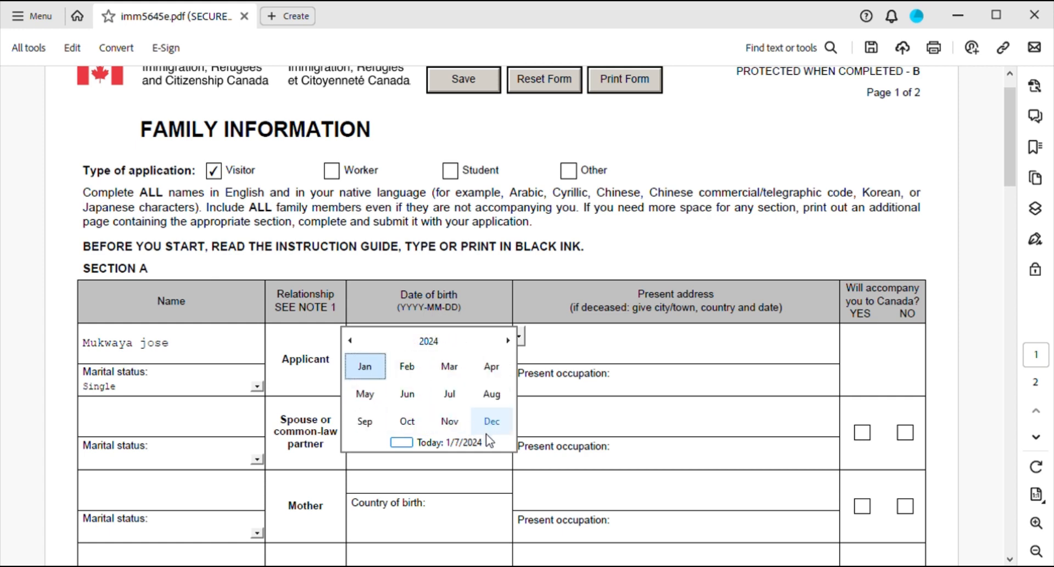
pyautogui.click(507, 340)
pyautogui.click(354, 341)
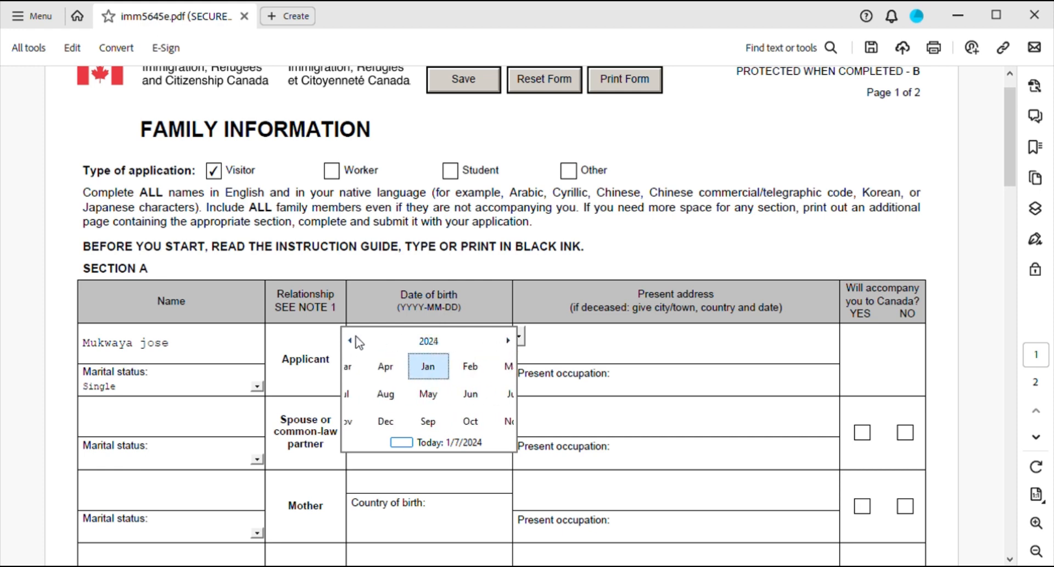
pyautogui.click(398, 443)
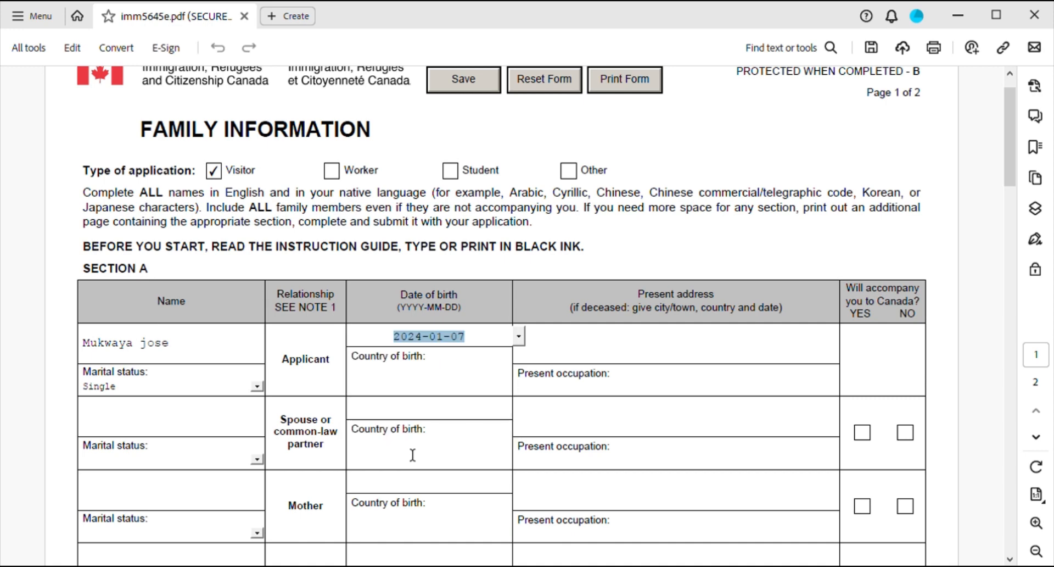
pyautogui.click(520, 336)
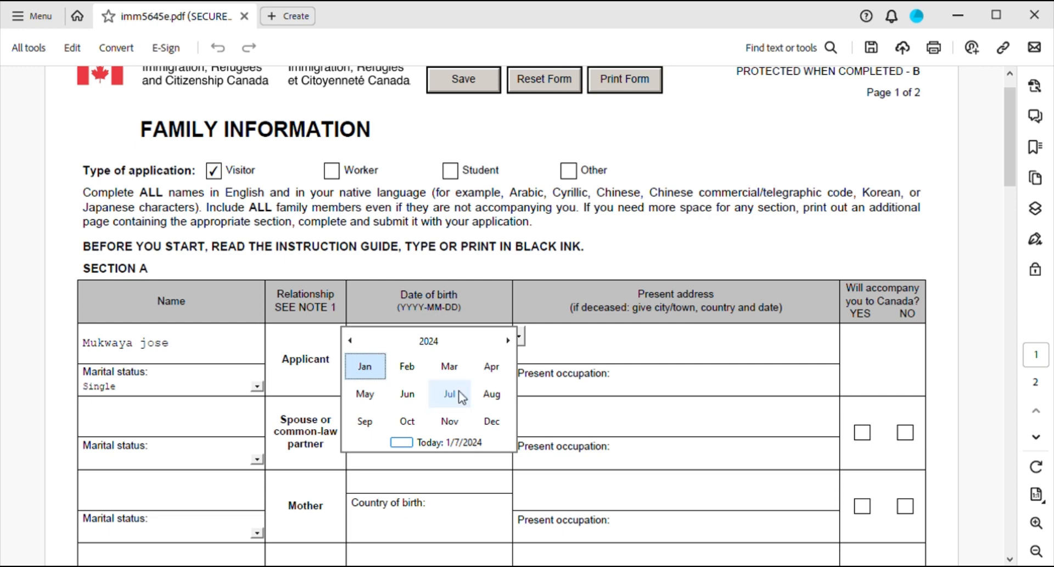
pyautogui.click(429, 341)
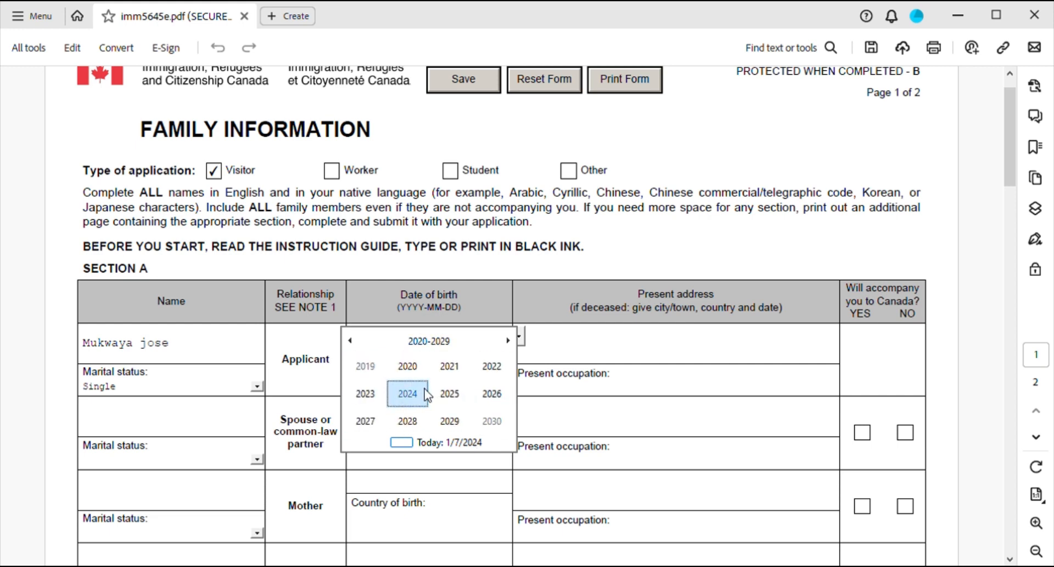
pyautogui.scroll(5, 423, 388)
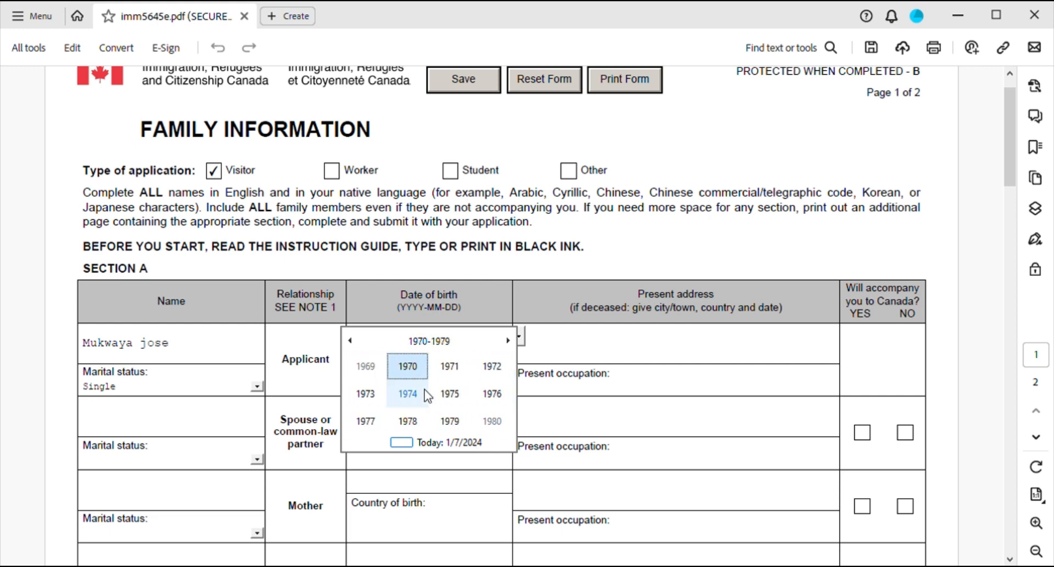
pyautogui.scroll(-1, 424, 389)
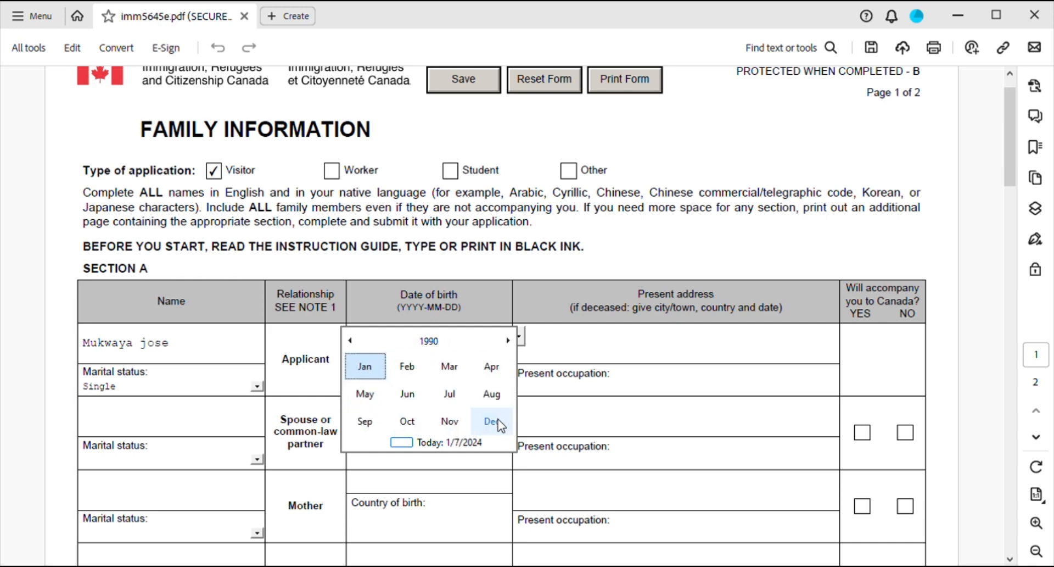
pyautogui.click(489, 401)
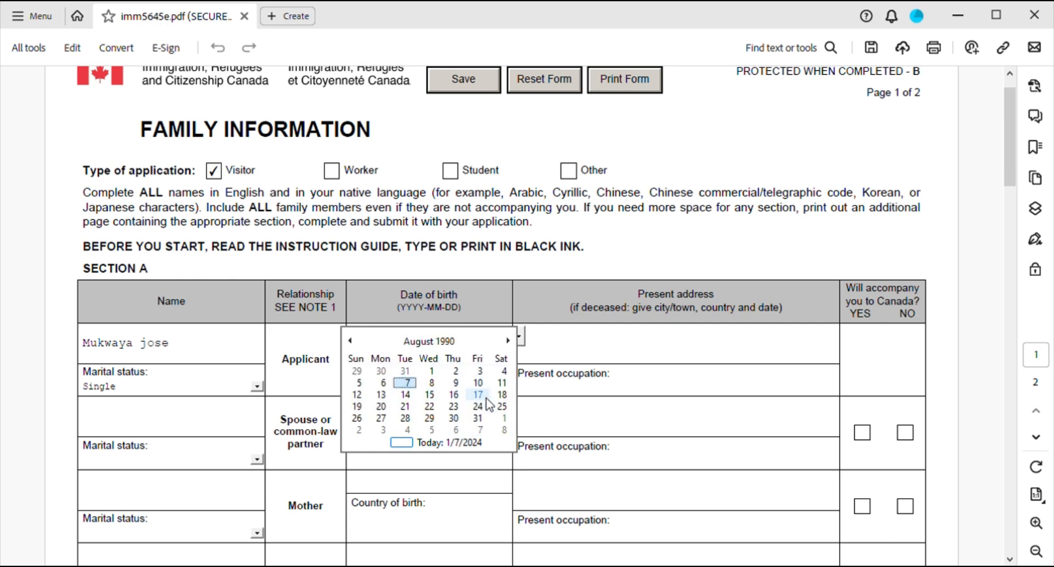
pyautogui.click(433, 384)
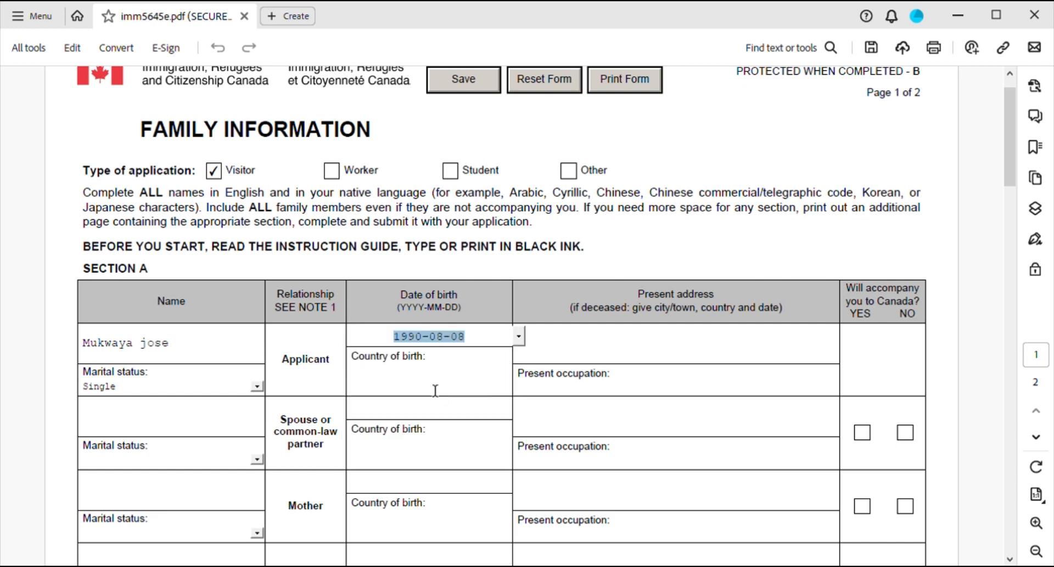
pyautogui.click(383, 390)
# Enter the applicant's country of birth as uganda, their present address, and occupation Electrian.
pyautogui.write('uganda')
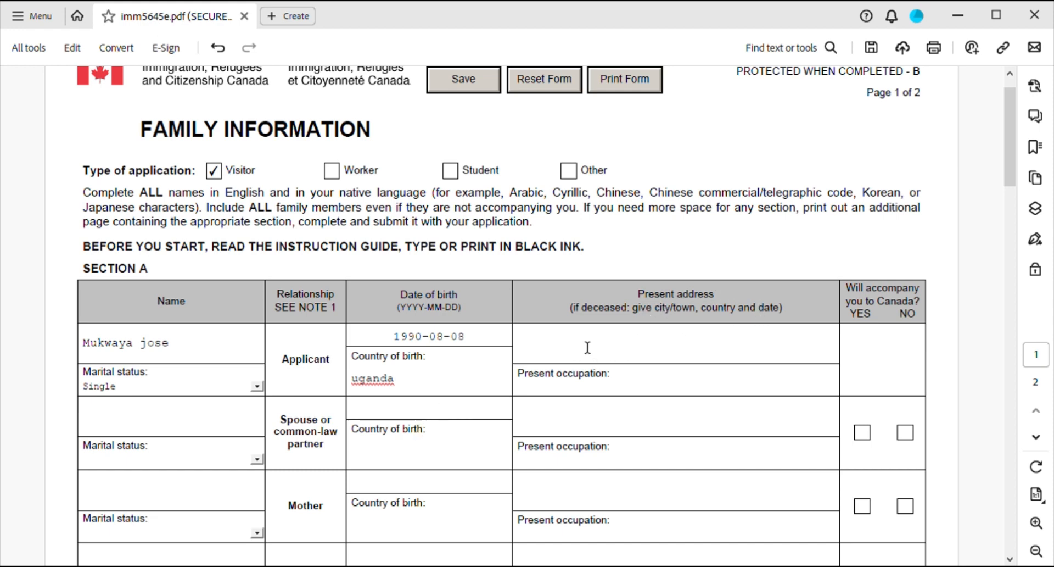
pyautogui.click(557, 356)
pyautogui.write('kawemp')
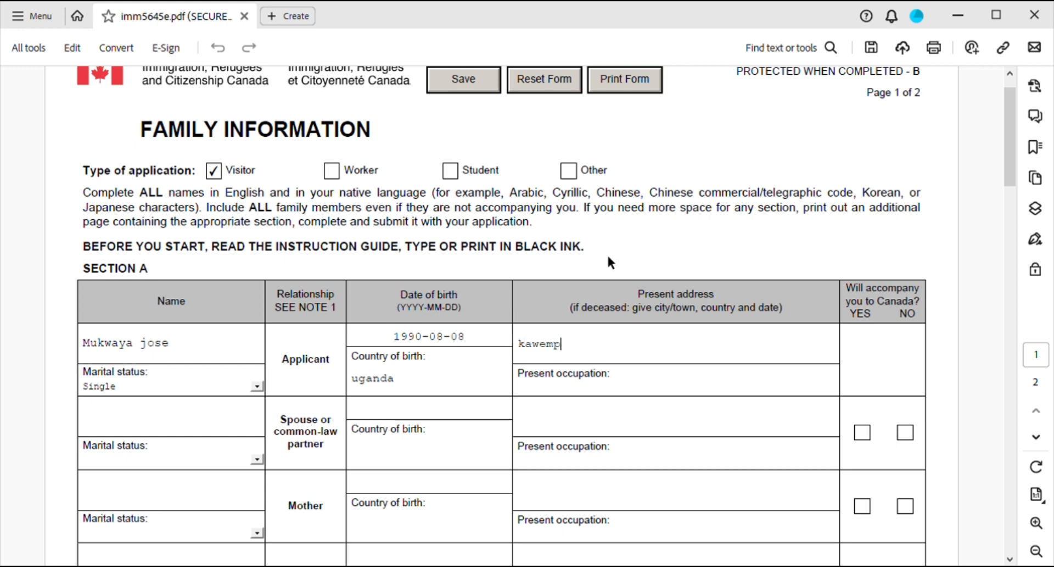
pyautogui.write('e')
pyautogui.click(606, 394)
pyautogui.write('Electrian')
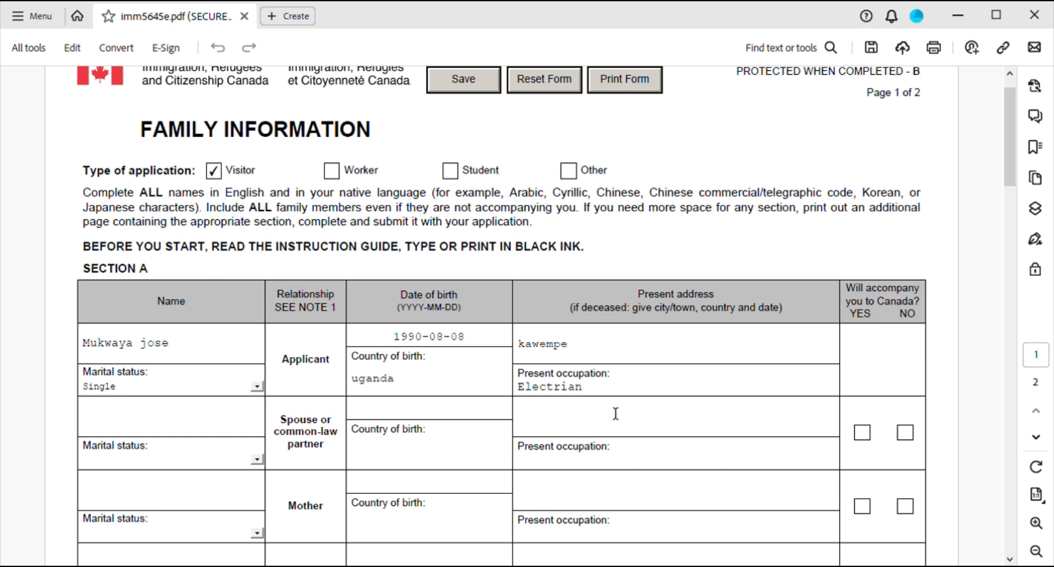
pyautogui.scroll(-1, 617, 413)
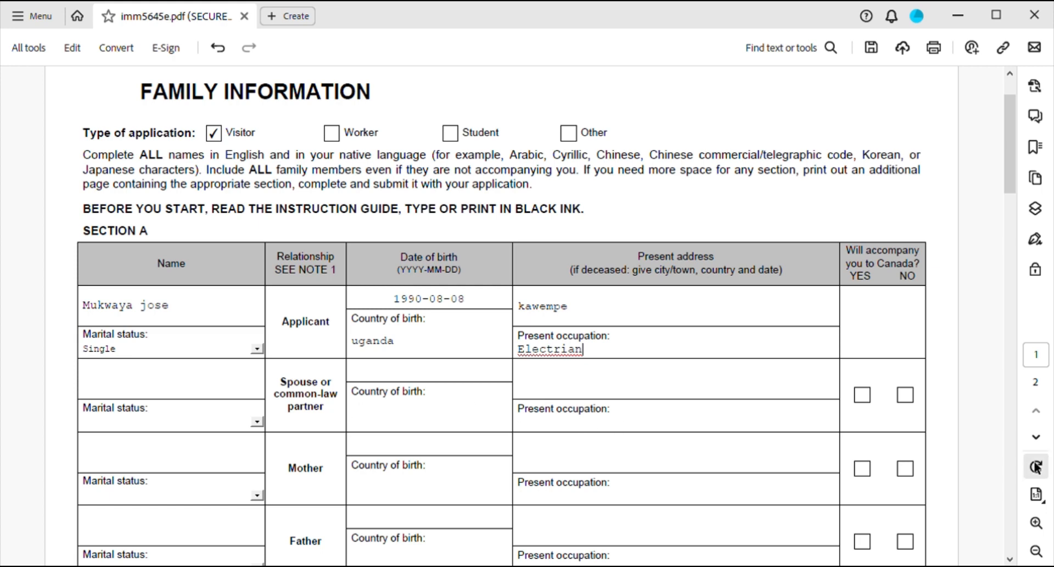
# Mark the spouse as not accompanying to Canada and type the mother's name in Section A.
pyautogui.click(908, 397)
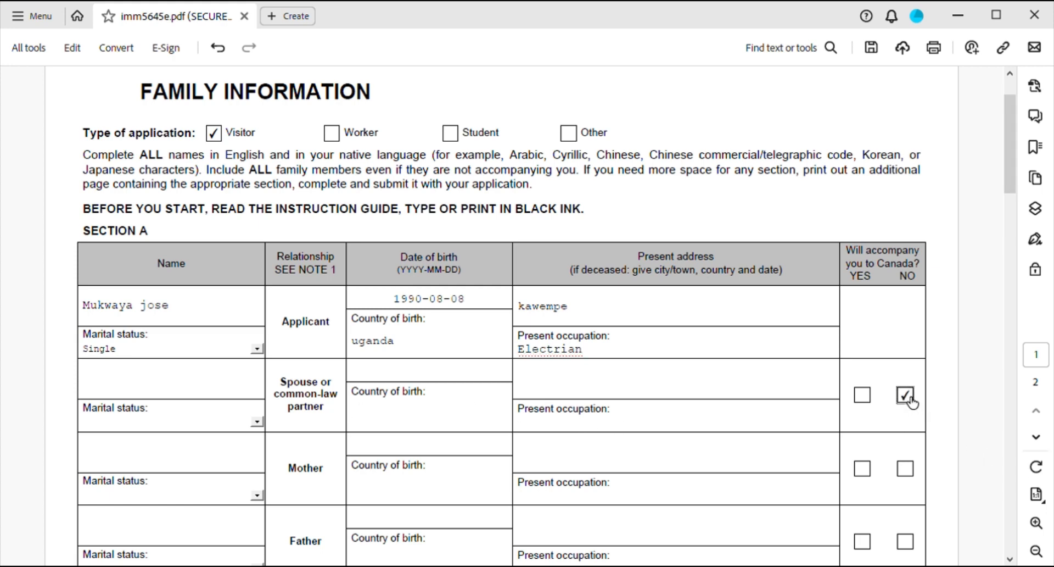
pyautogui.scroll(-1, 524, 448)
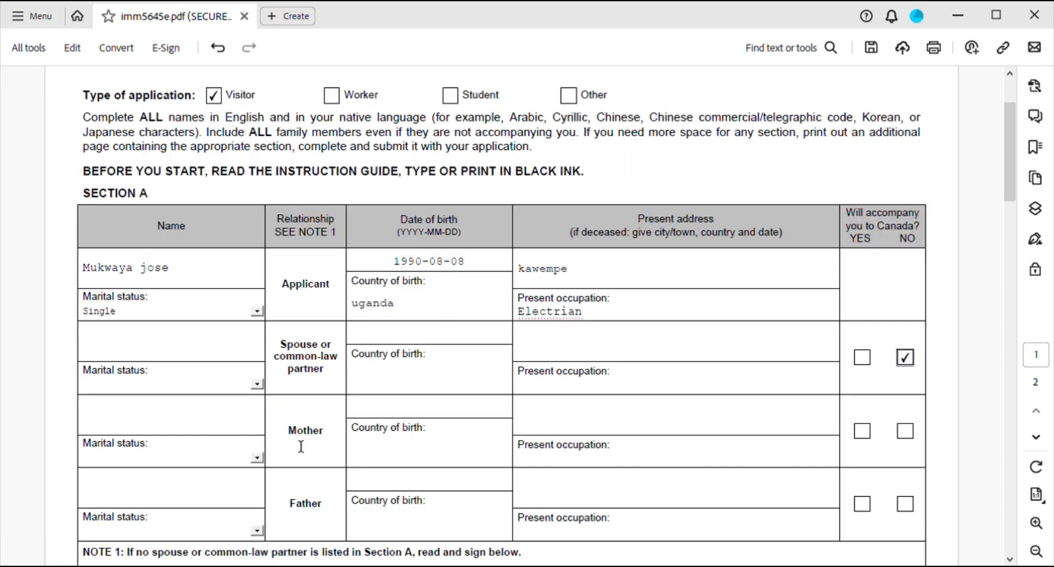
pyautogui.click(173, 421)
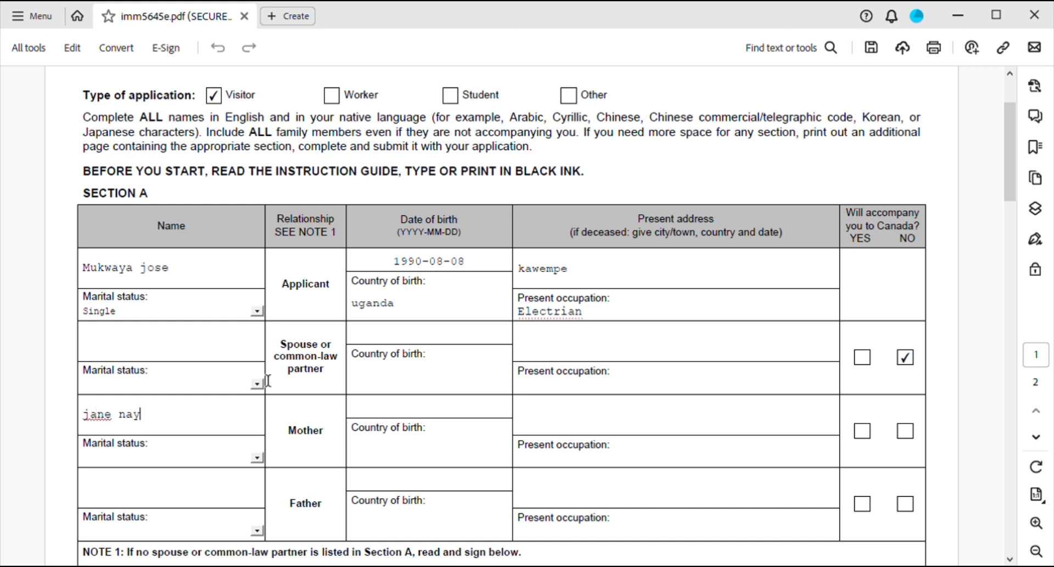
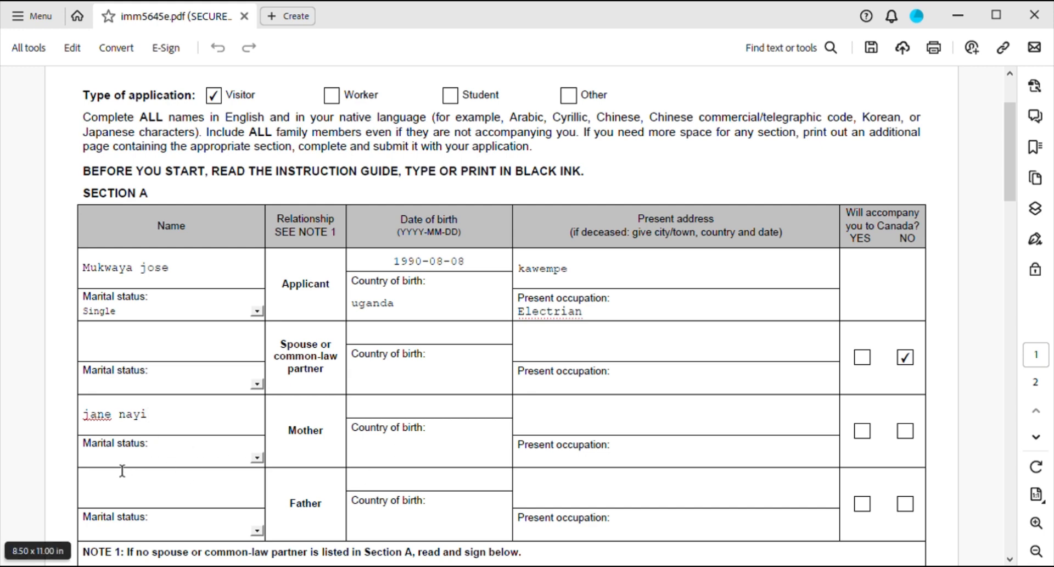
# Set the mother's marital status to Married and begin her date of birth in the calendar.
pyautogui.click(258, 458)
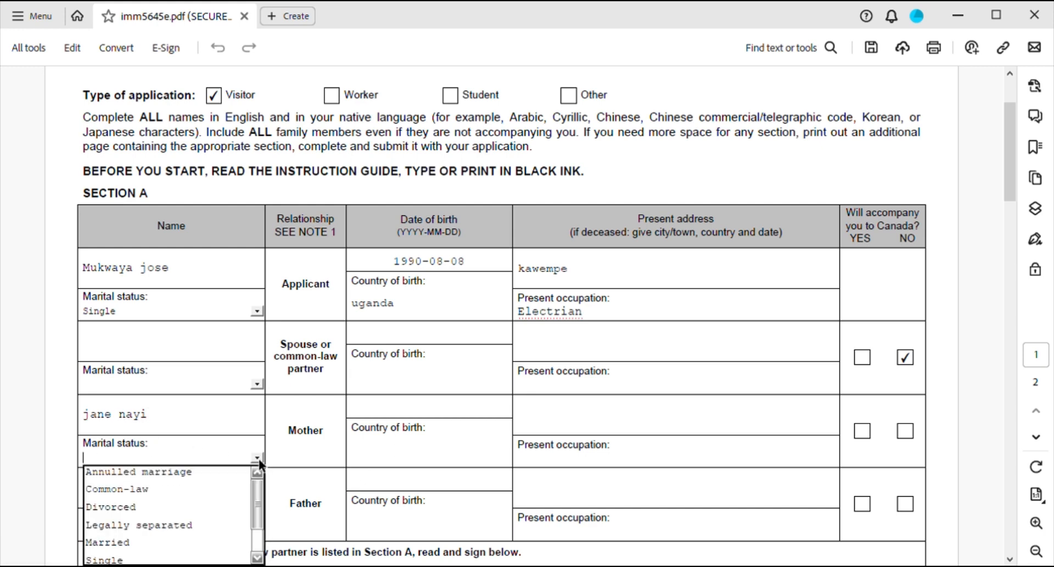
pyautogui.click(138, 543)
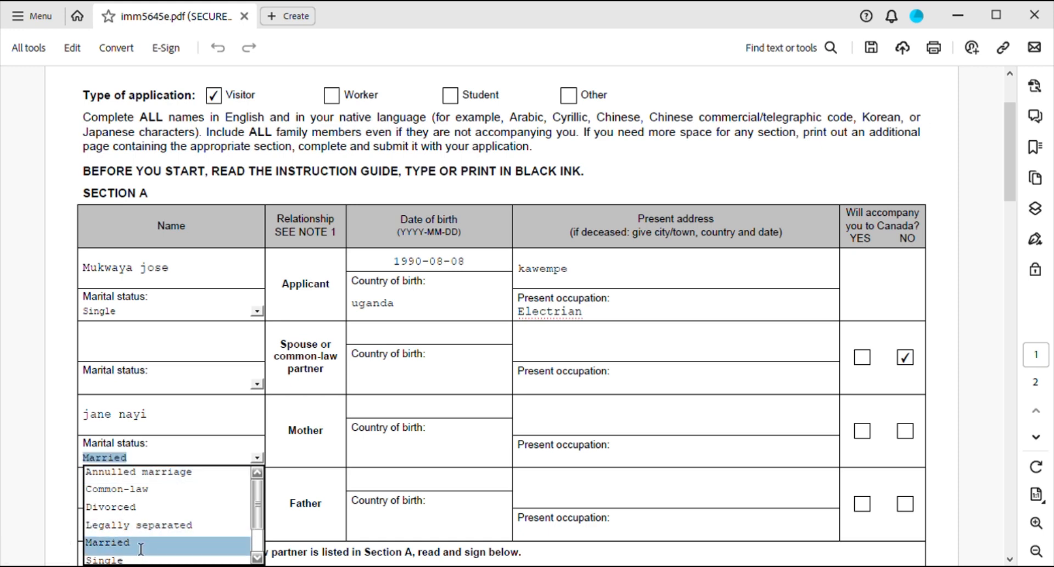
pyautogui.click(392, 413)
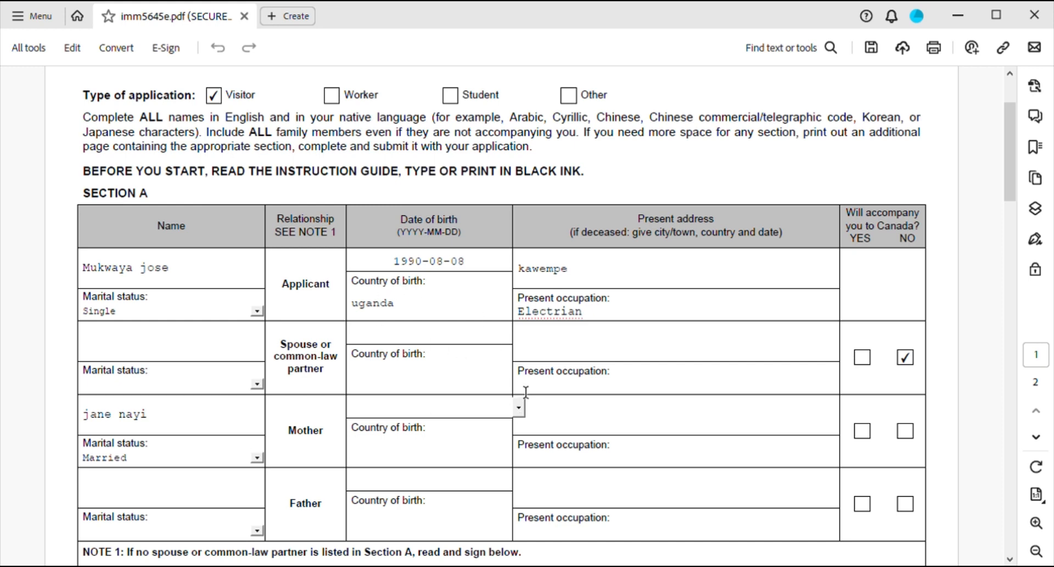
pyautogui.click(519, 408)
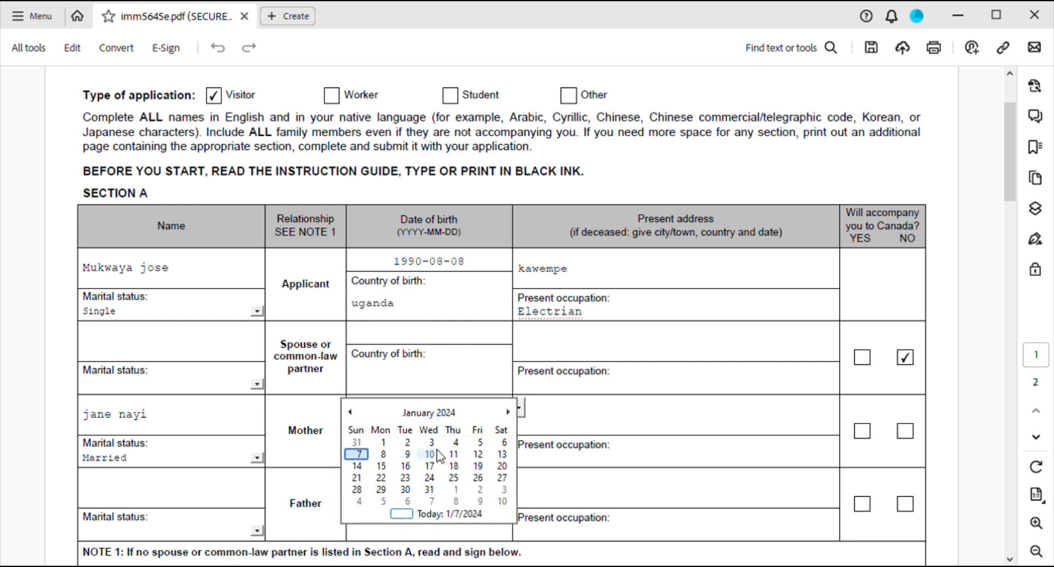
pyautogui.click(437, 412)
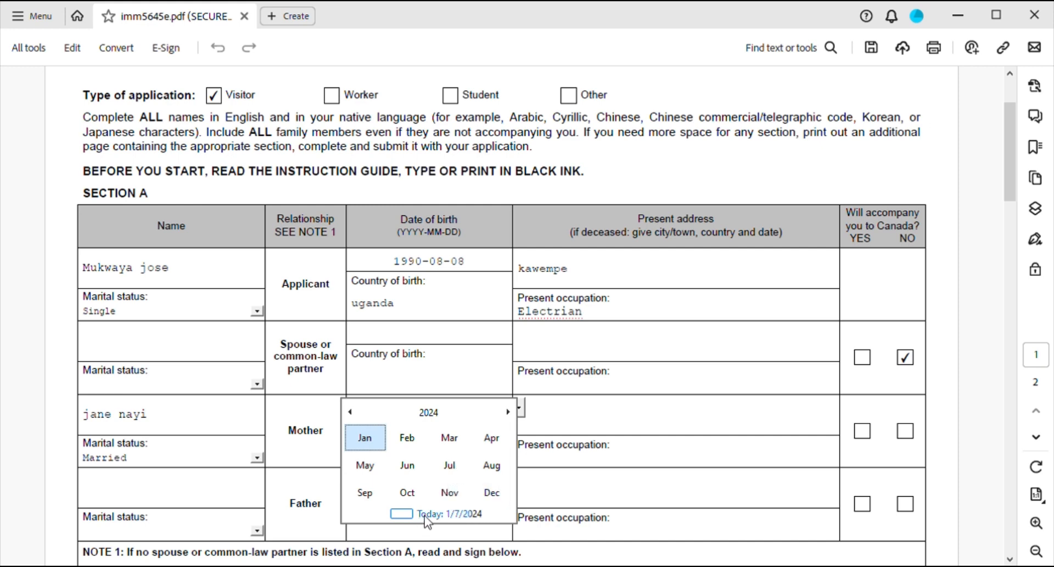
pyautogui.click(402, 512)
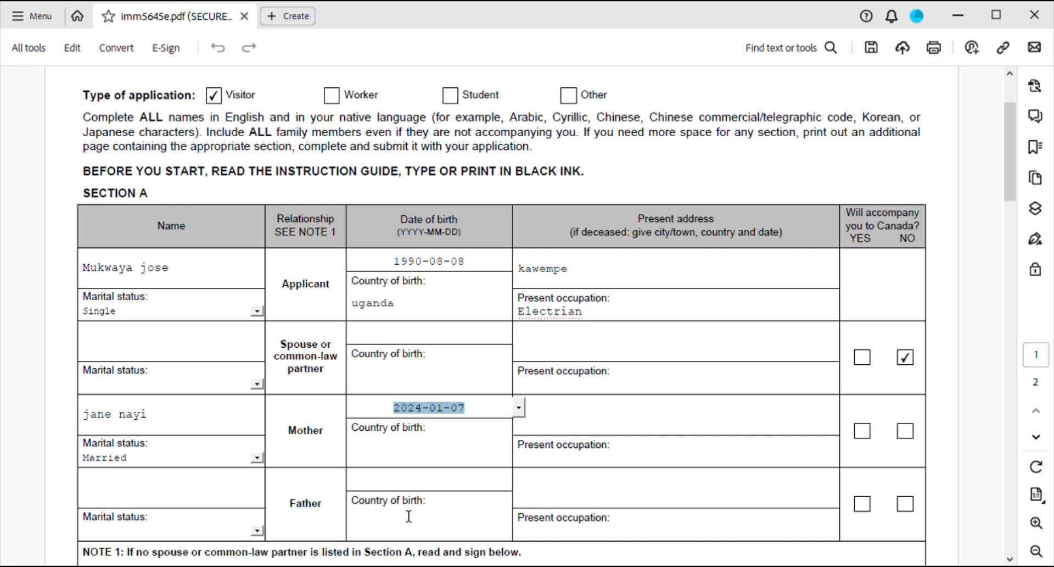
pyautogui.click(519, 409)
pyautogui.click(435, 417)
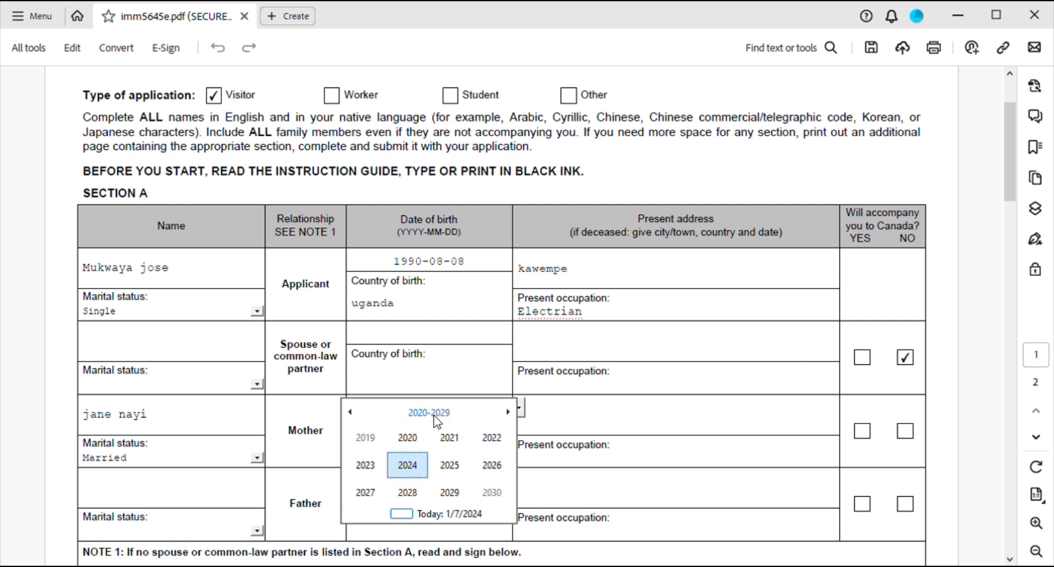
pyautogui.scroll(5, 447, 467)
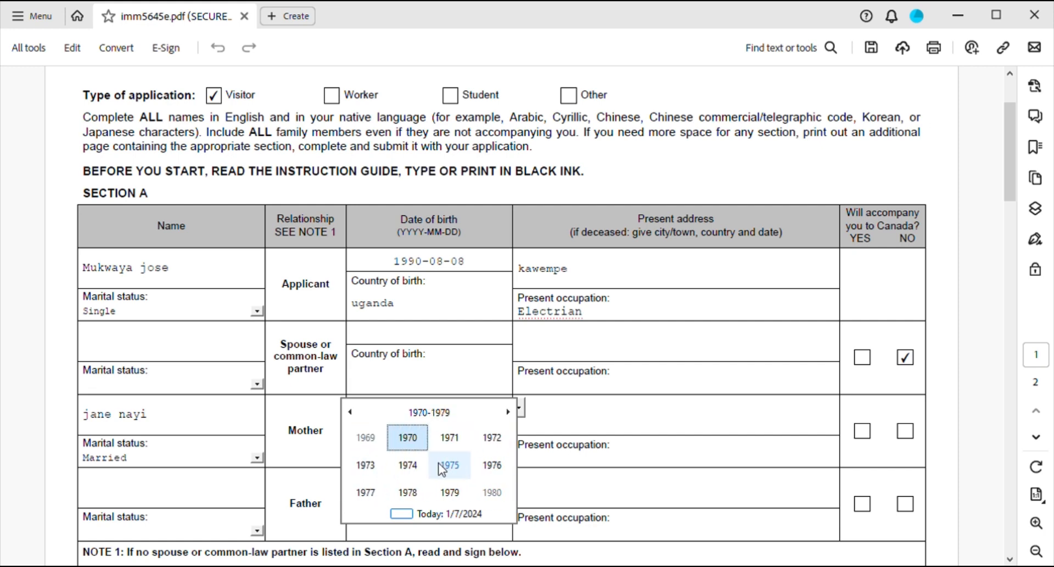
pyautogui.click(419, 433)
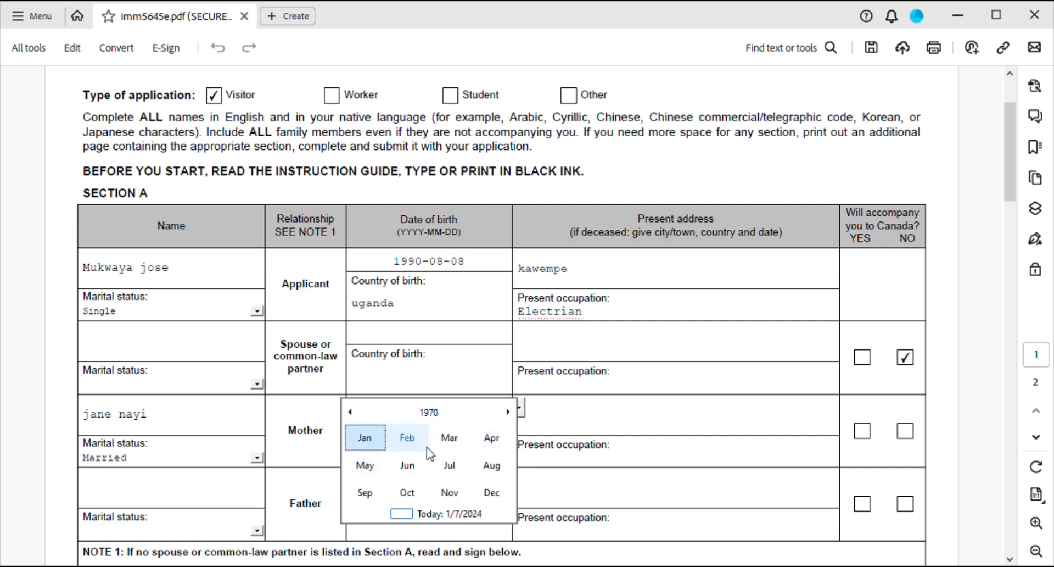
pyautogui.click(450, 465)
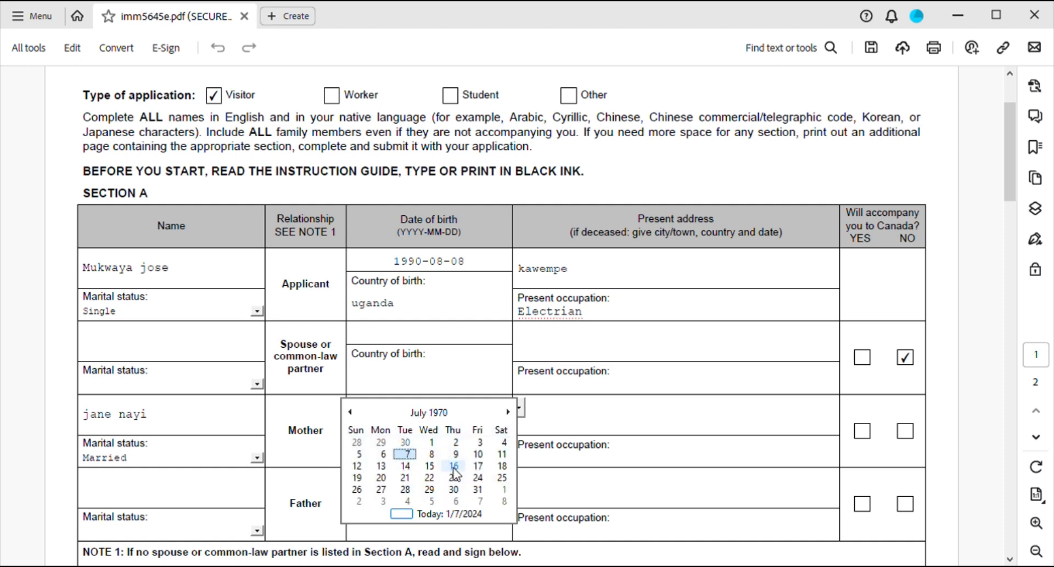
pyautogui.click(452, 468)
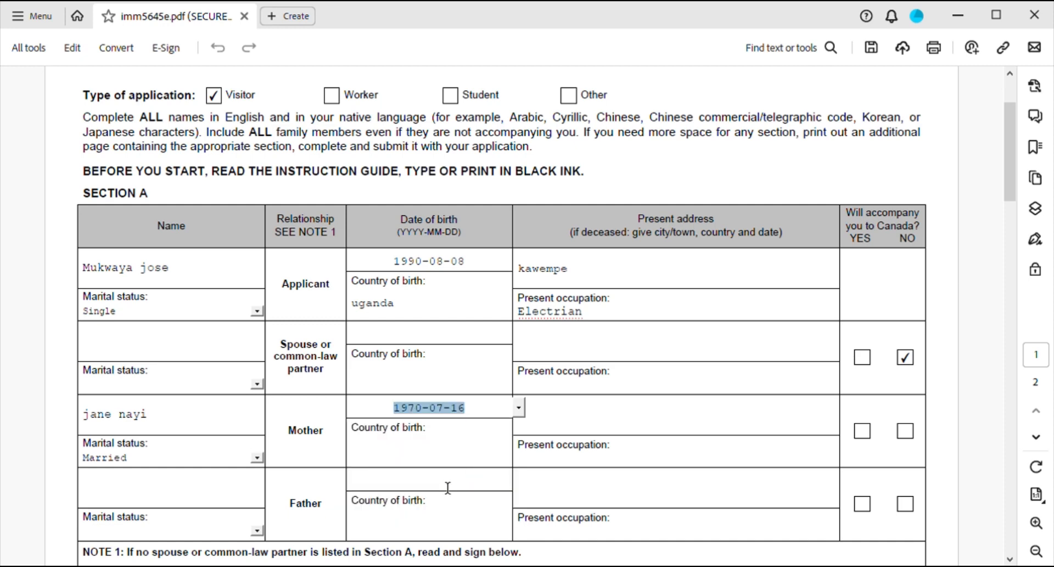
pyautogui.click(394, 462)
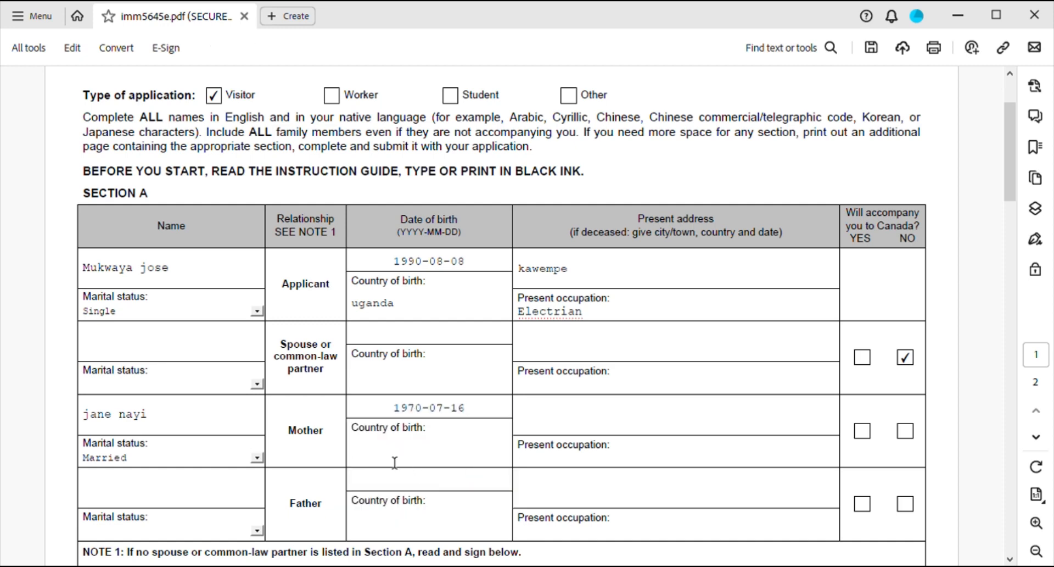
# Enter the mother's country of birth uganda and her address, tick her NO, and untick the spouse's NO.
pyautogui.write('uganda')
pyautogui.click(553, 426)
pyautogui.write('kawe')
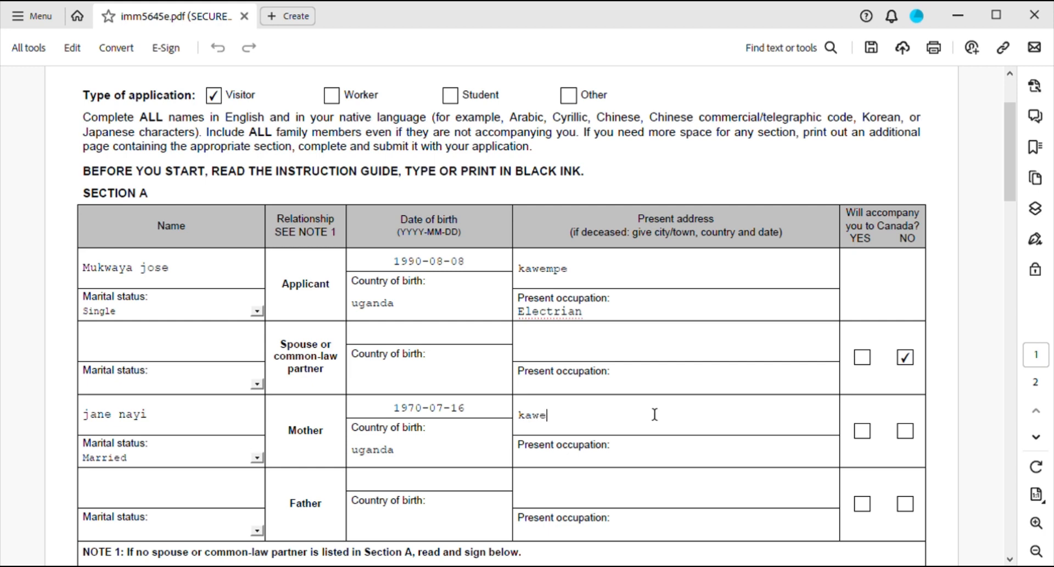
pyautogui.write('mpe')
pyautogui.click(909, 438)
pyautogui.click(907, 360)
pyautogui.scroll(-1, 702, 460)
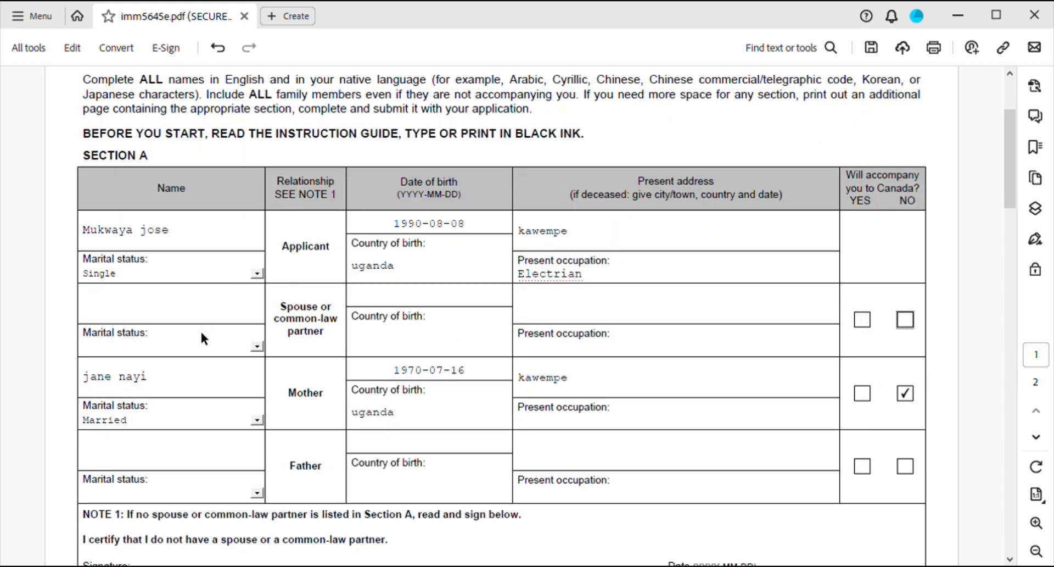
pyautogui.scroll(-1, 308, 459)
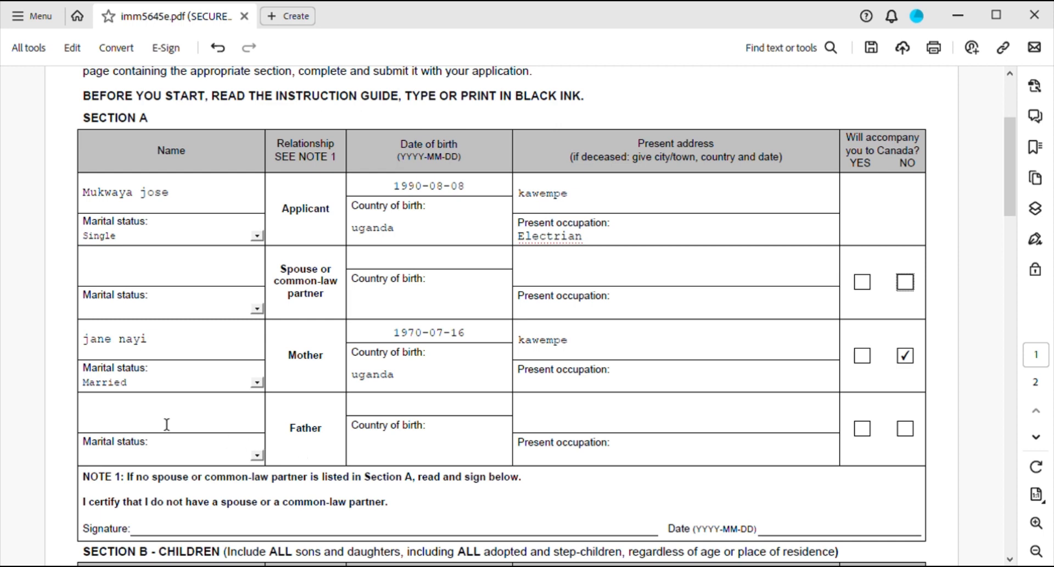
# Enter the father's name and pick August 9 in his date-of-birth calendar.
pyautogui.click(91, 421)
pyautogui.write('jose ')
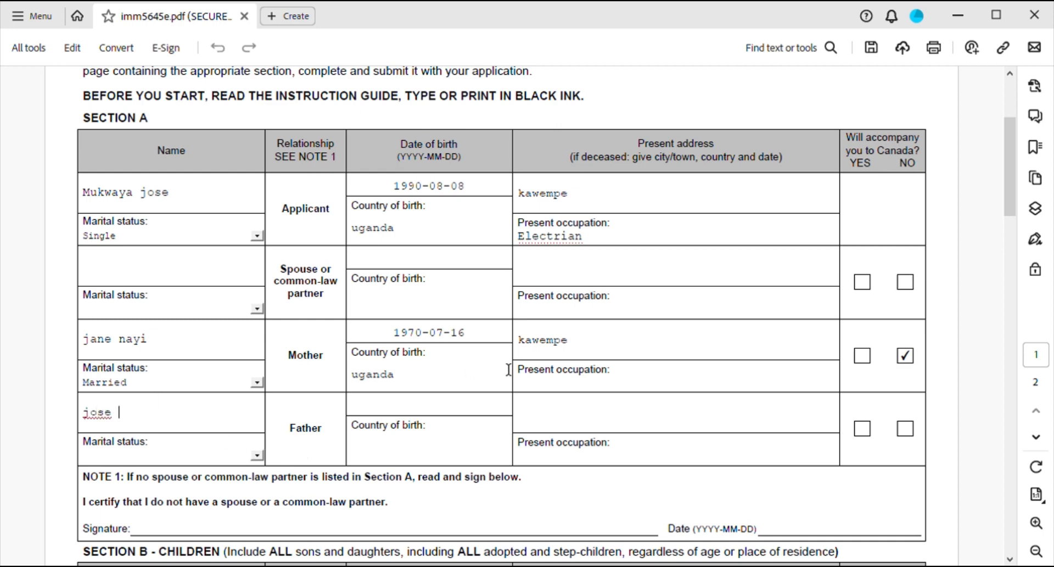
pyautogui.write('hdgd')
pyautogui.click(377, 406)
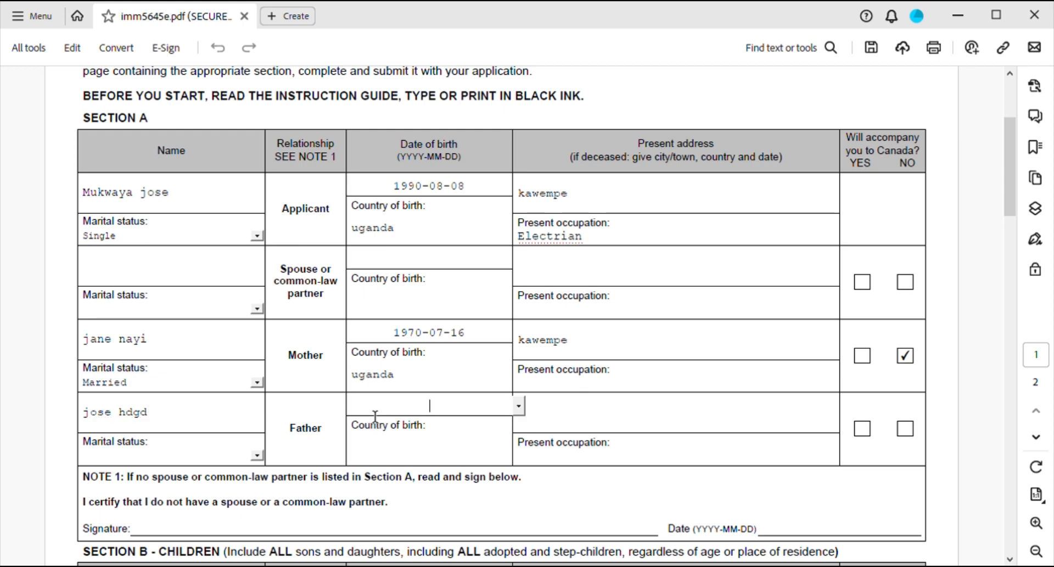
pyautogui.click(519, 406)
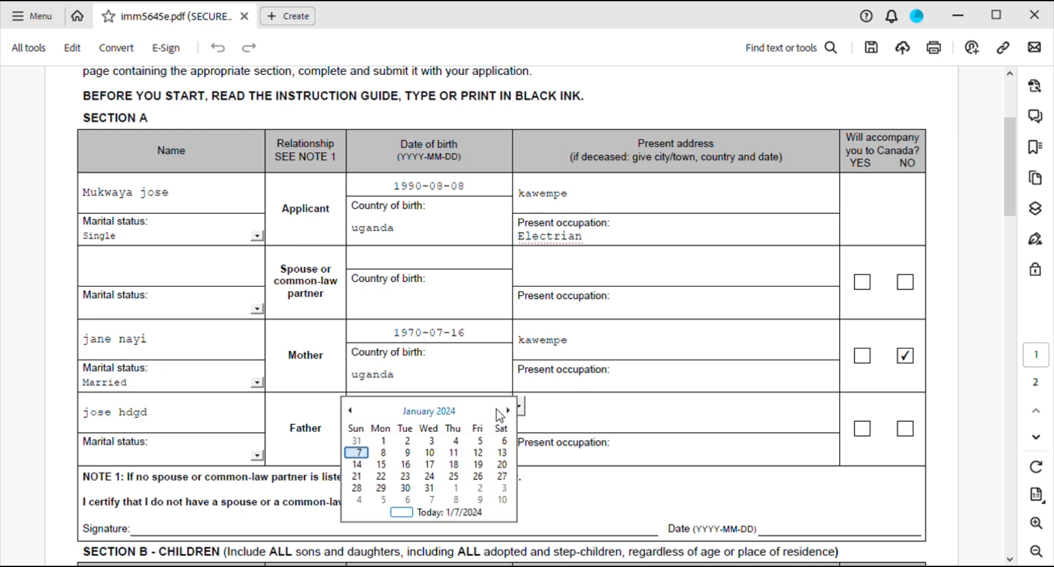
pyautogui.click(455, 409)
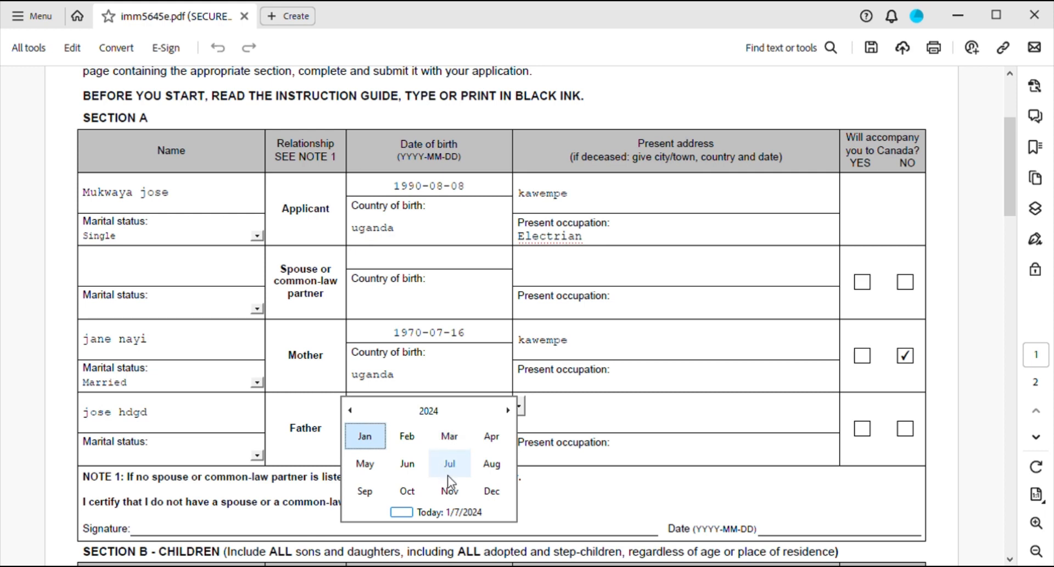
pyautogui.click(492, 463)
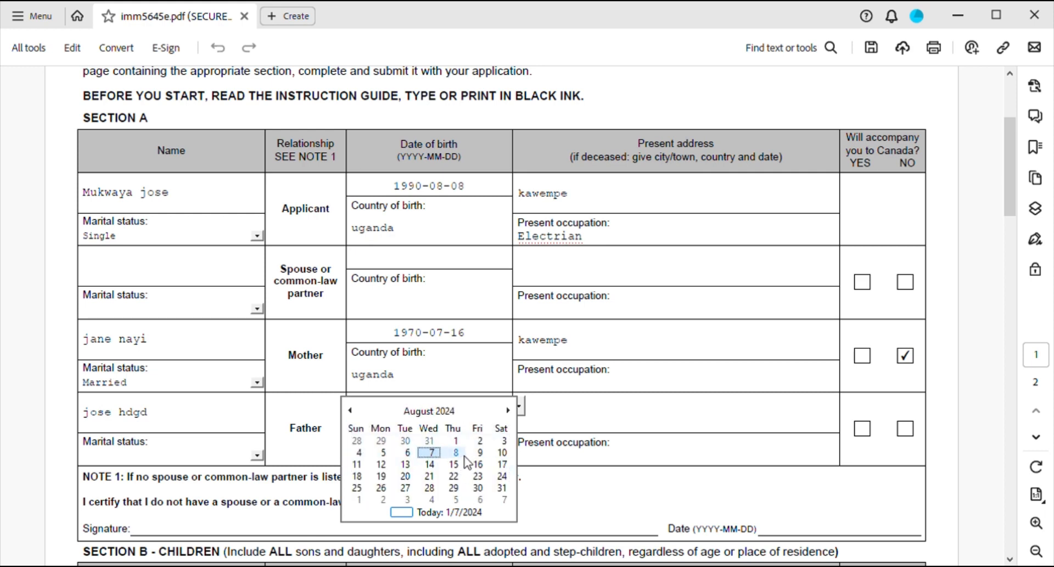
pyautogui.click(478, 453)
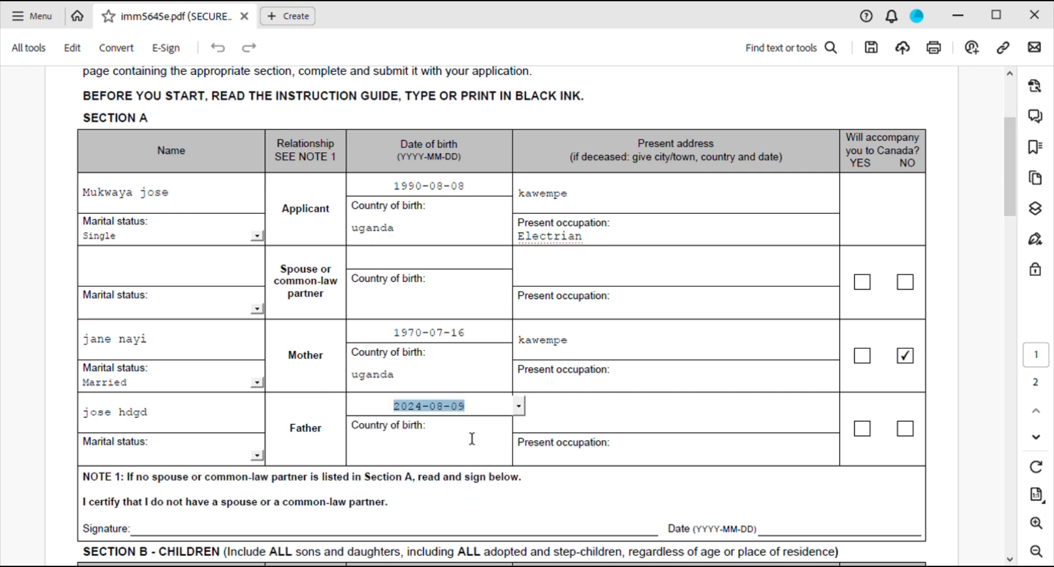
# Replace the year 2024 with 1960 in the father's date of birth.
pyautogui.click(434, 419)
pyautogui.press('BackSpace')
pyautogui.press('BackSpace')
pyautogui.press('BackSpace')
pyautogui.press('BackSpace')
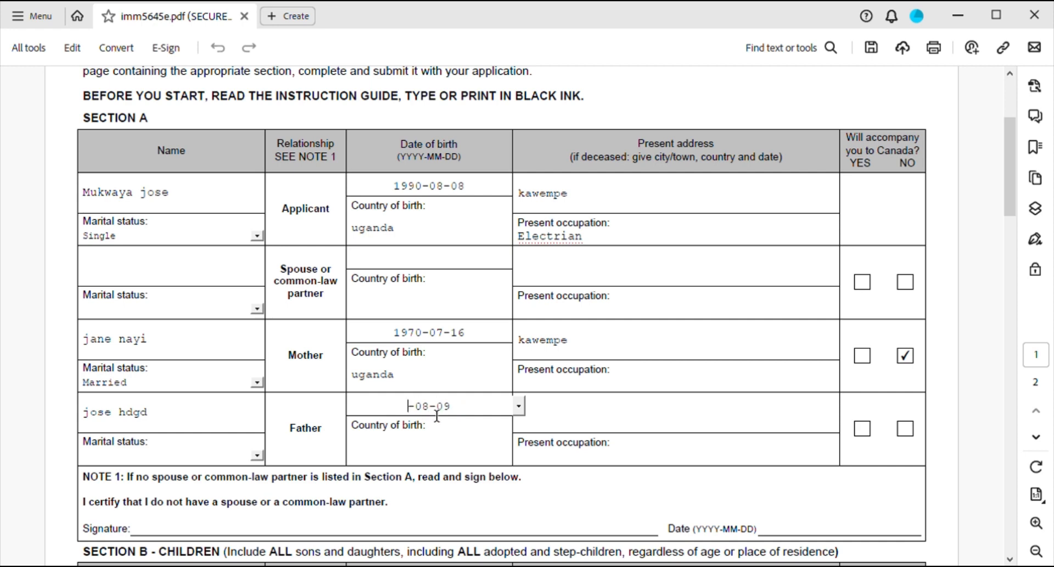
pyautogui.write('19')
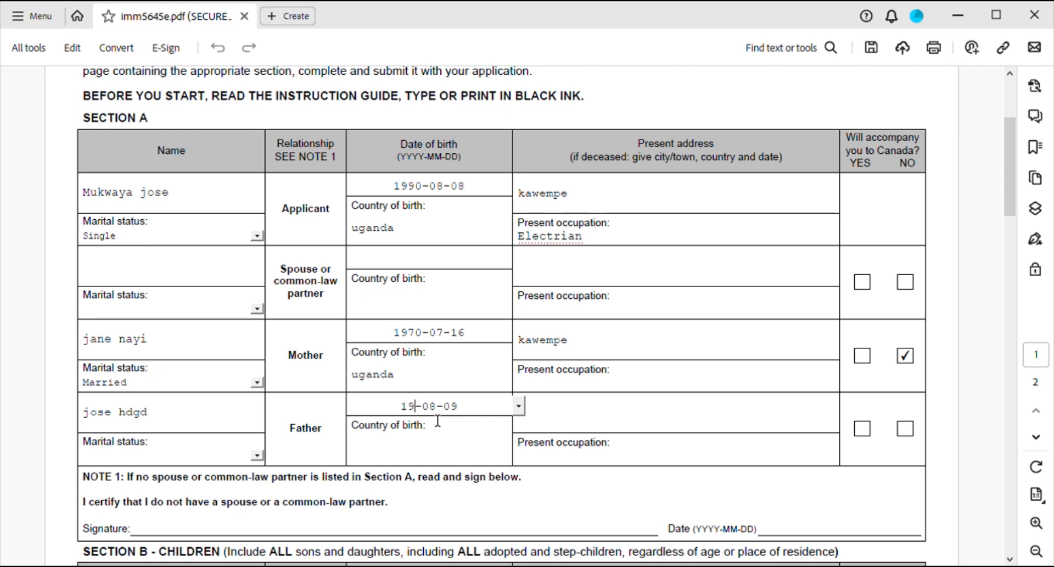
pyautogui.write('60')
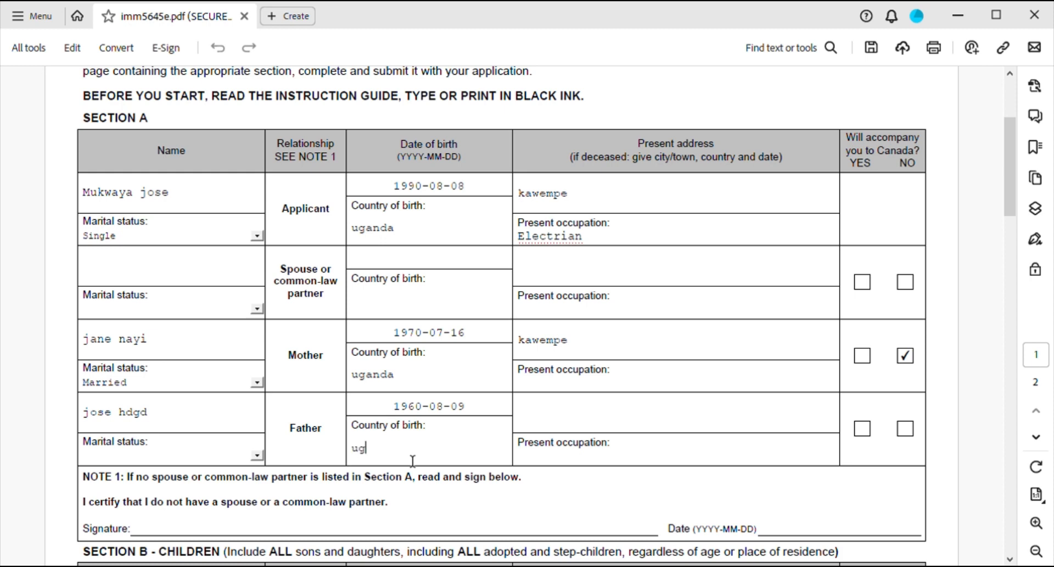
# Finish the Father's birth country as uganda and enter his present address kawempe.
pyautogui.write('anda')
pyautogui.click(563, 424)
pyautogui.click(564, 424)
pyautogui.write('kawe')
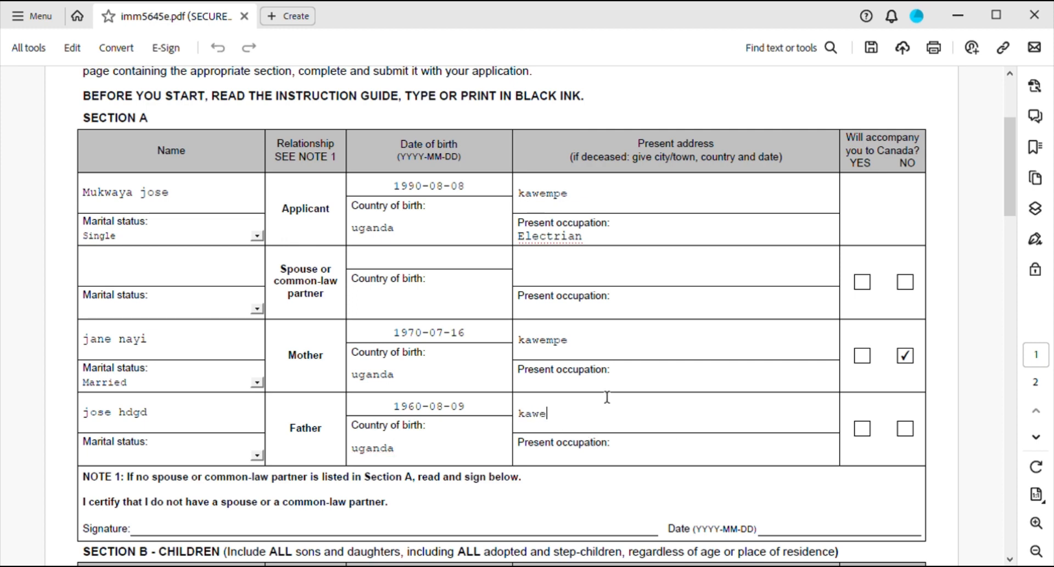
pyautogui.write('mpe')
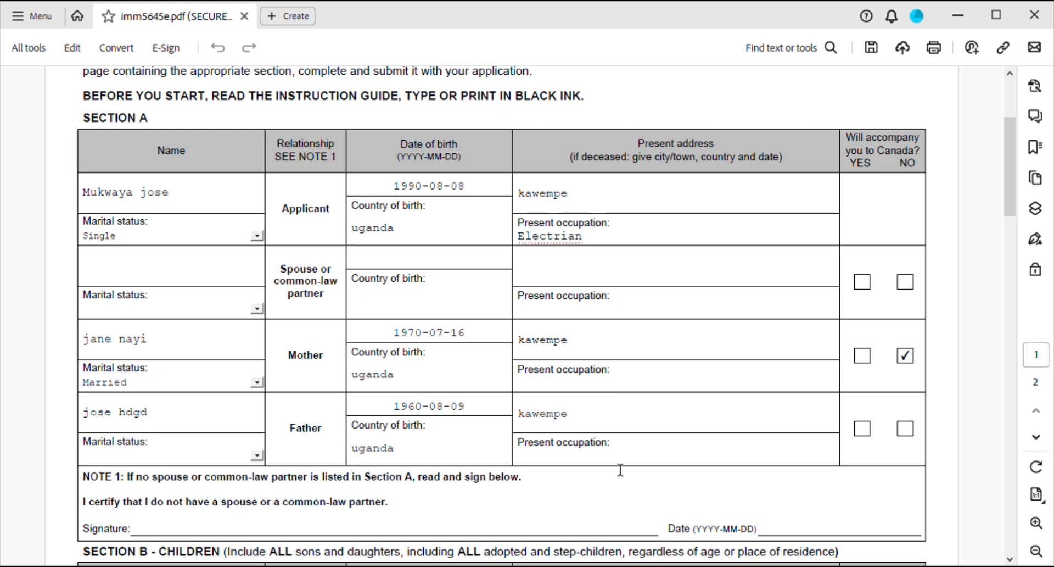
# Enter farmer as the Mother's occupation and mark the Father as not accompanying to Canada.
pyautogui.click(632, 384)
pyautogui.write('farm')
pyautogui.write('far')
pyautogui.write('mer')
pyautogui.click(905, 434)
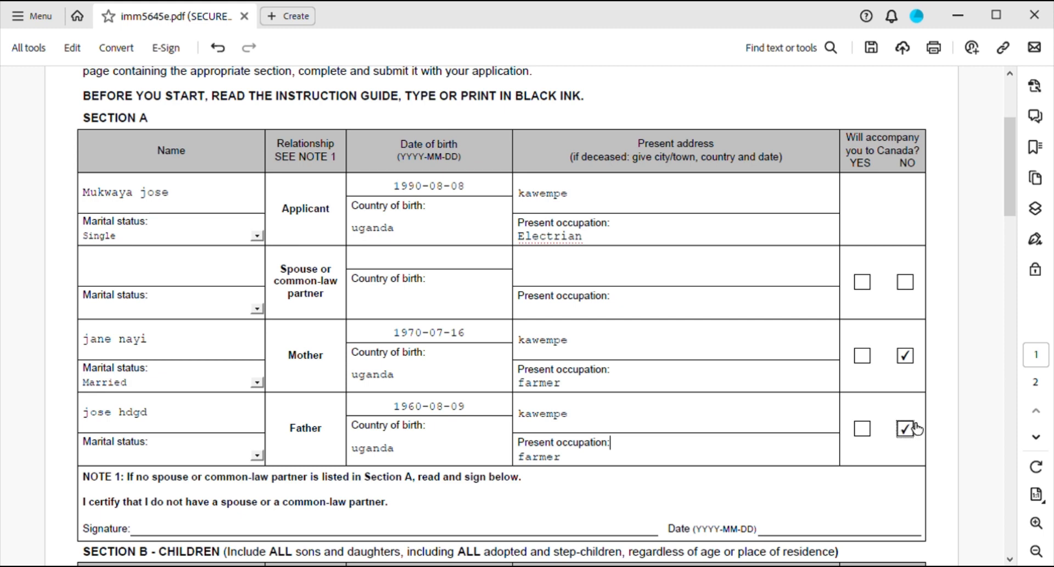
pyautogui.scroll(-1, 699, 469)
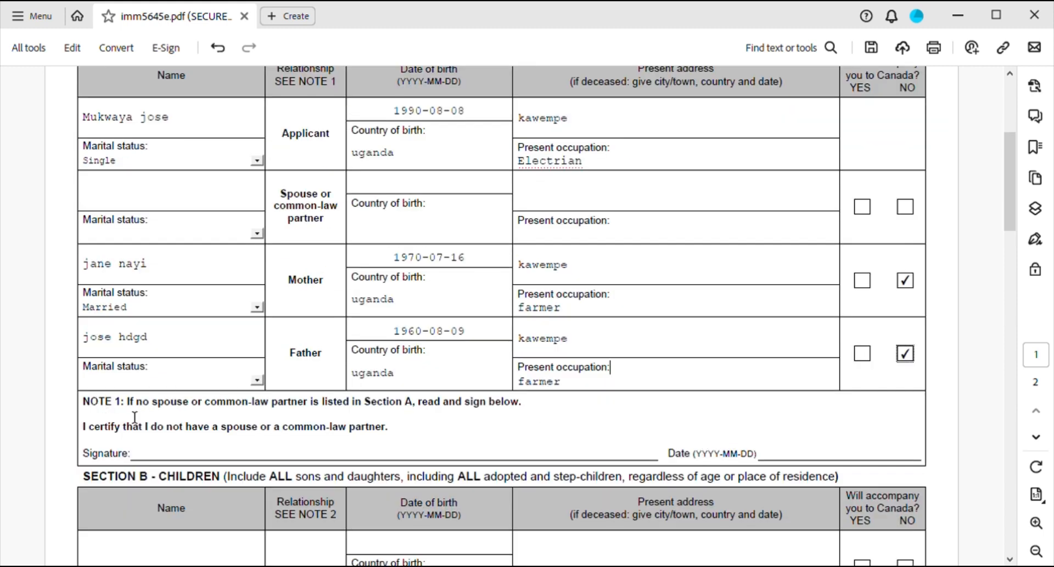
# Set the Section A certification date to 2024-01-07 using the date picker.
pyautogui.scroll(-1, 751, 412)
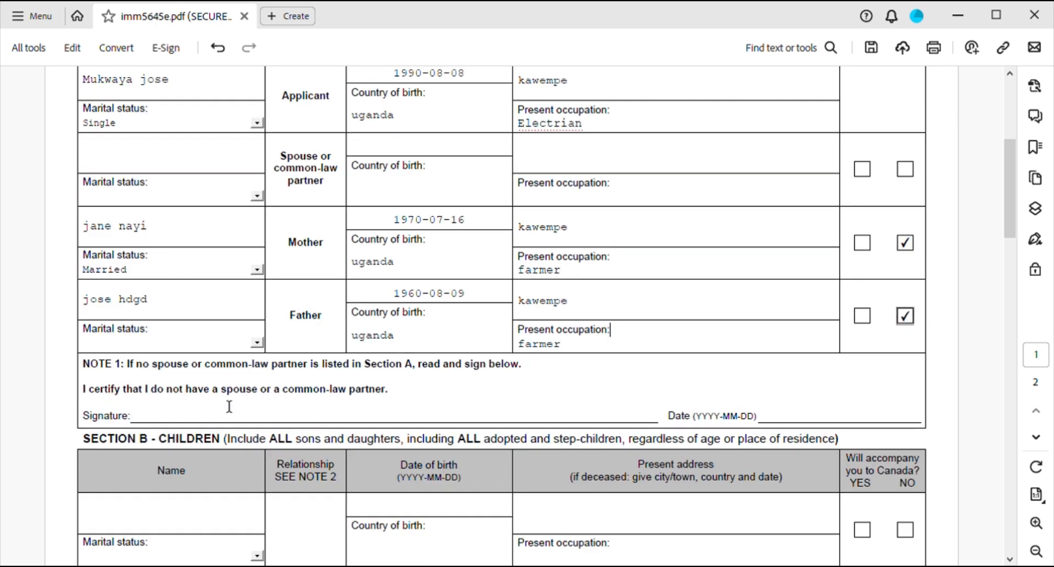
pyautogui.click(180, 418)
pyautogui.scroll(-1, 428, 413)
pyautogui.click(785, 382)
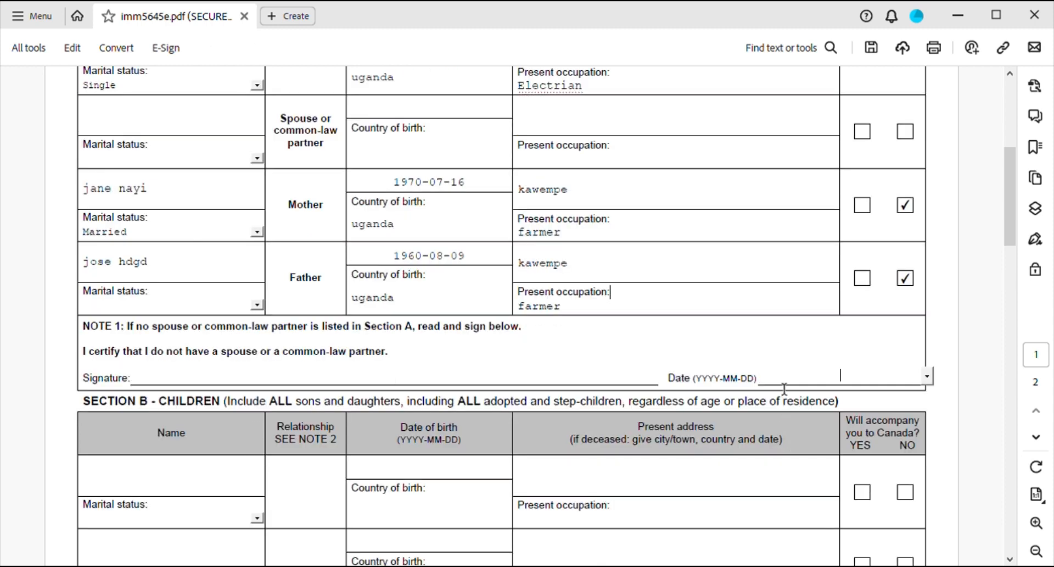
pyautogui.click(927, 379)
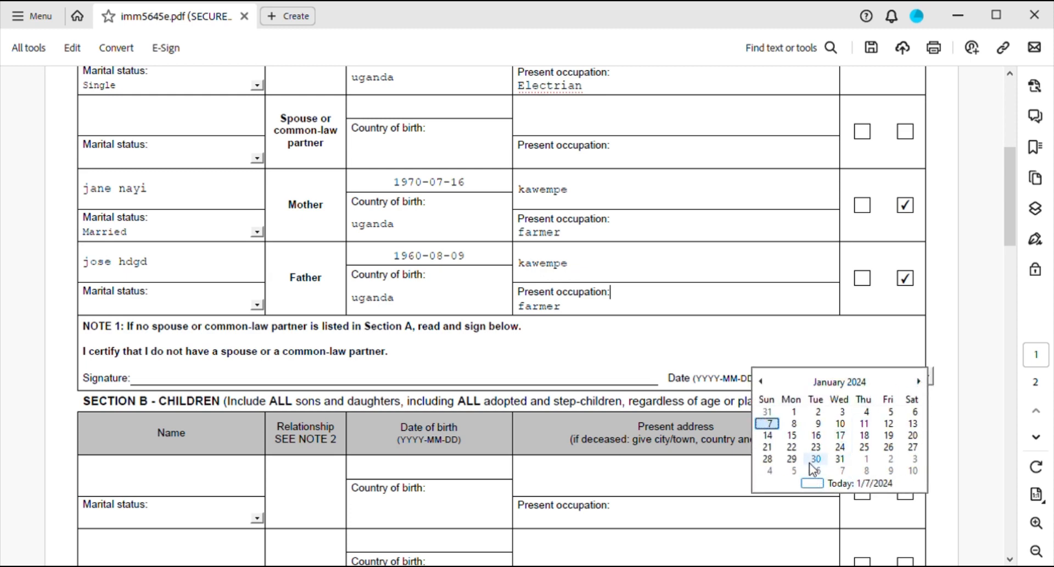
pyautogui.click(777, 428)
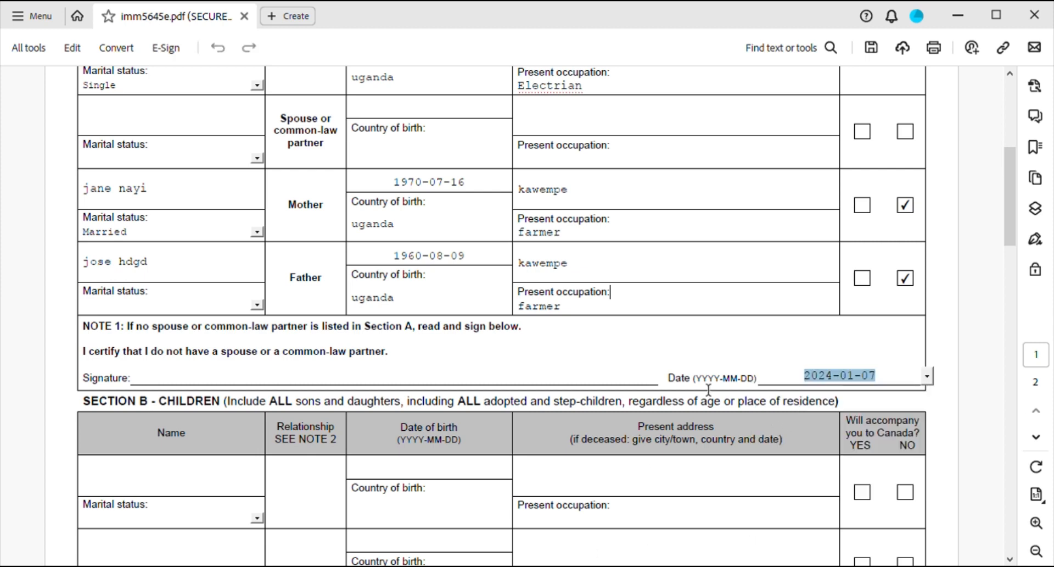
# Enter the first child's name in the Section B Name field.
pyautogui.scroll(-1, 323, 468)
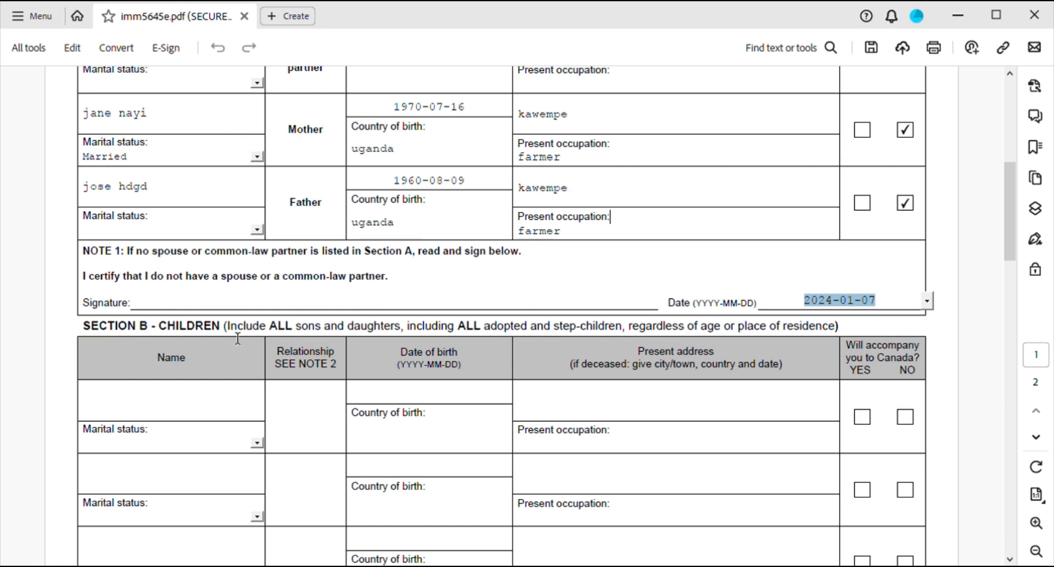
pyautogui.click(110, 409)
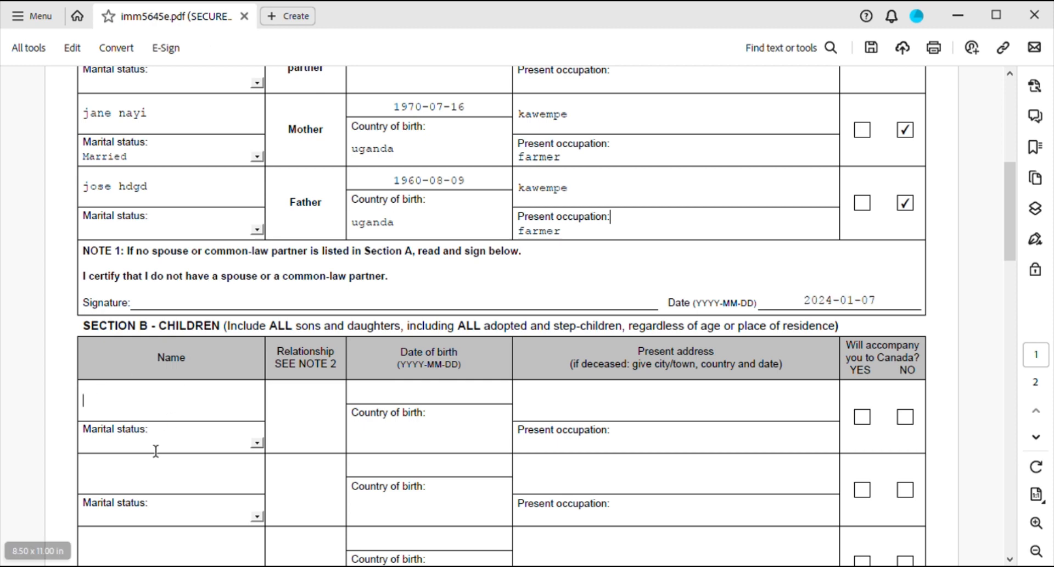
pyautogui.write('mary')
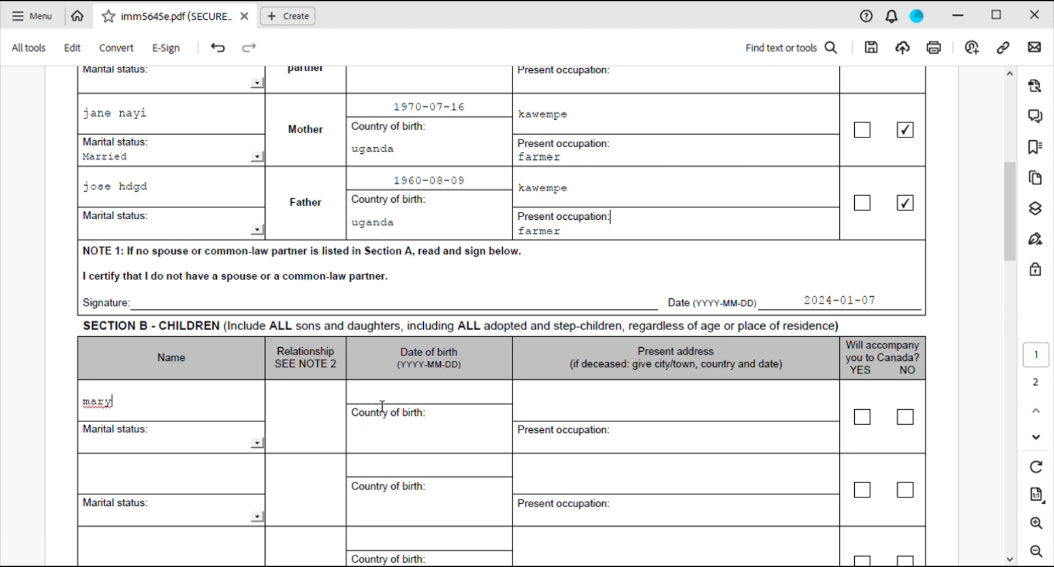
# Pick 2021-07-01 as the first child's date of birth from the calendar's year and month grids.
pyautogui.click(383, 403)
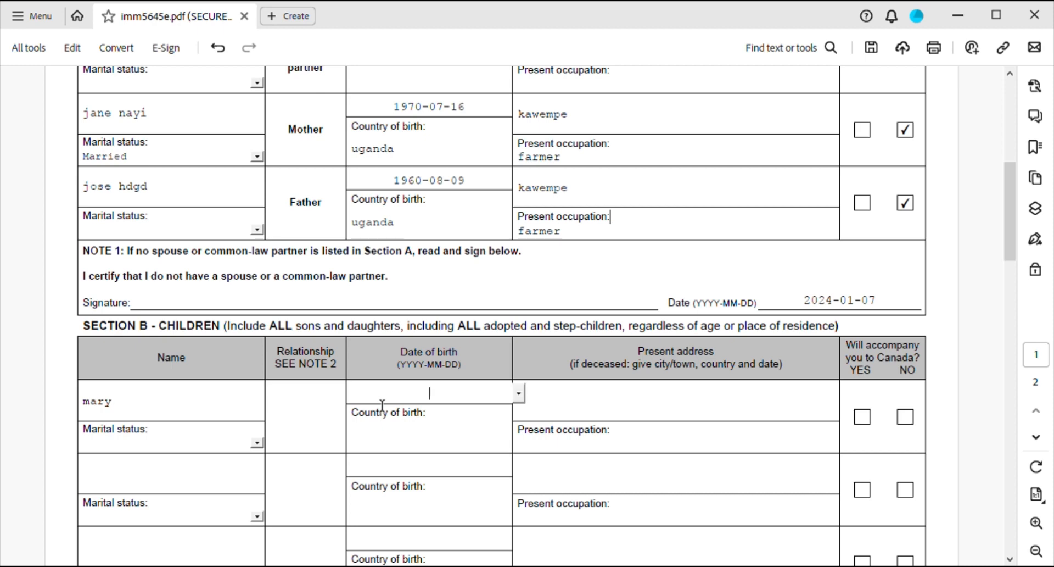
pyautogui.click(519, 393)
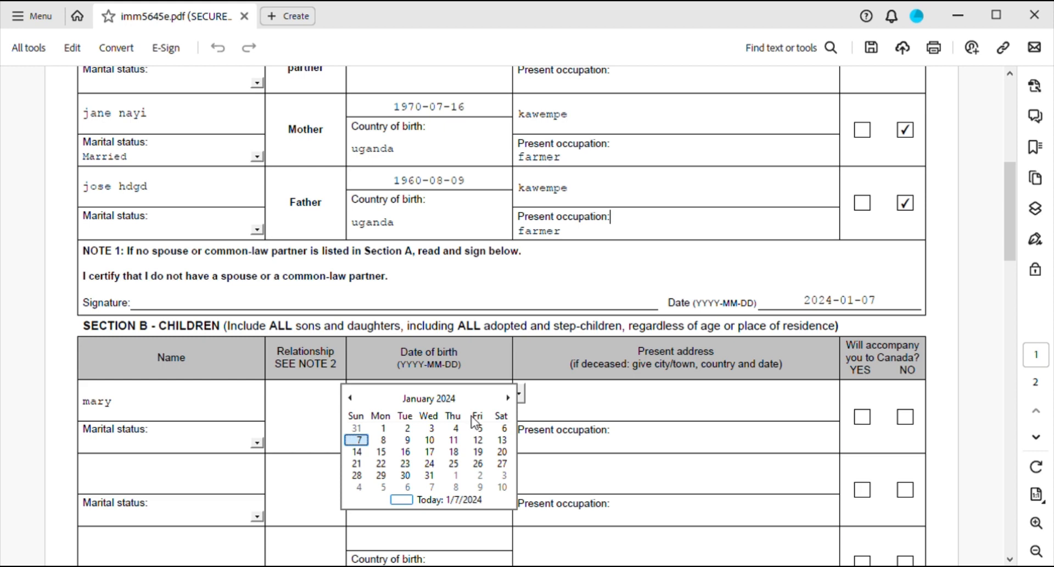
pyautogui.scroll(-4, 476, 426)
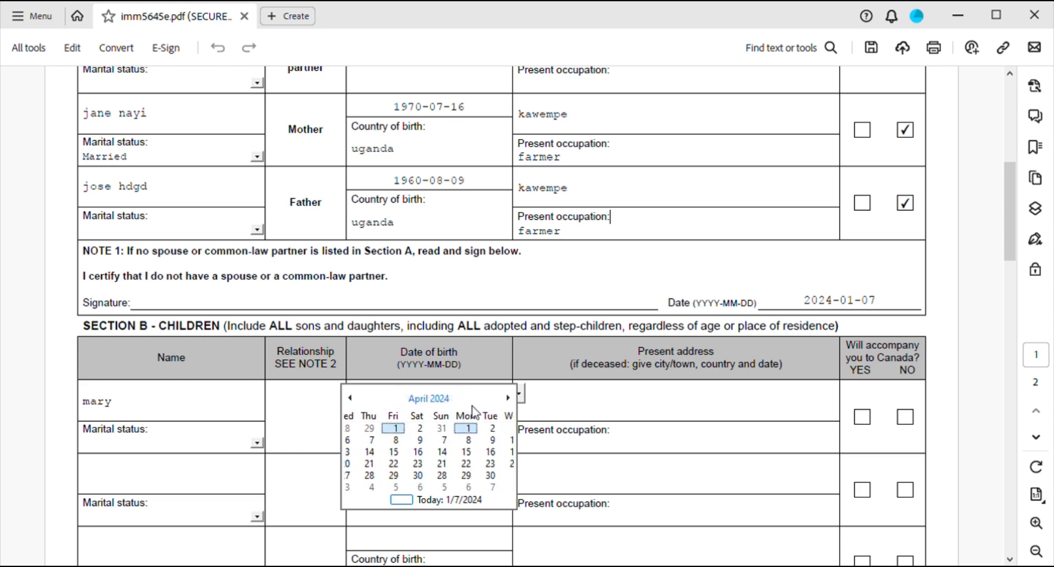
pyautogui.scroll(-1, 222, 369)
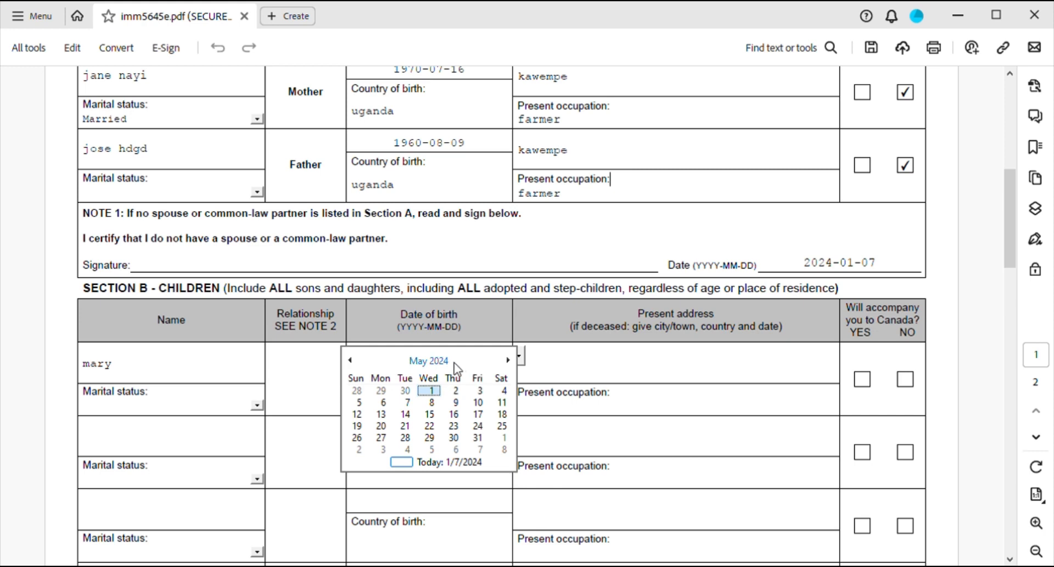
pyautogui.click(439, 362)
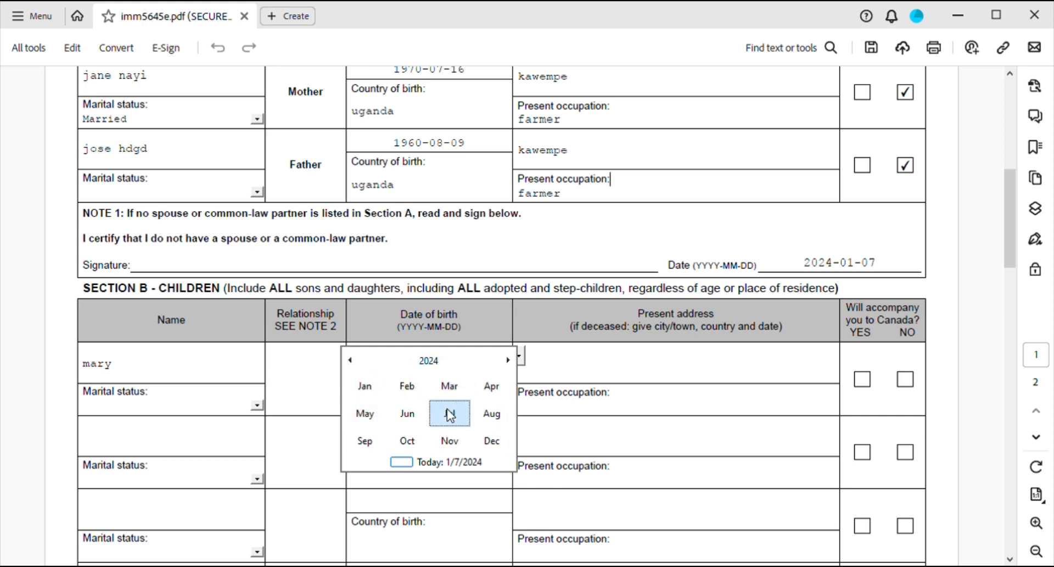
pyautogui.click(450, 416)
pyautogui.click(442, 361)
pyautogui.click(442, 360)
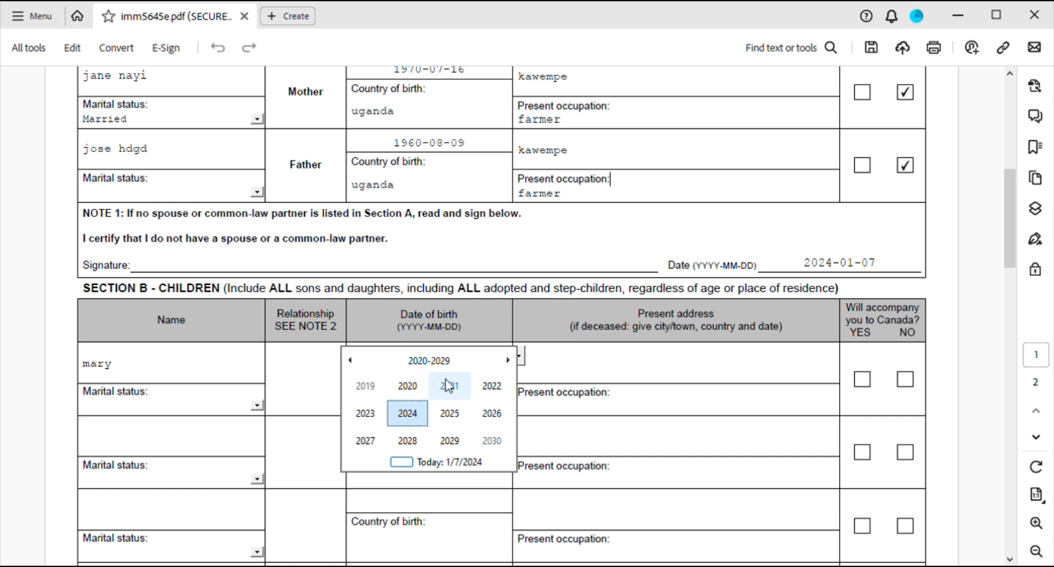
pyautogui.click(448, 388)
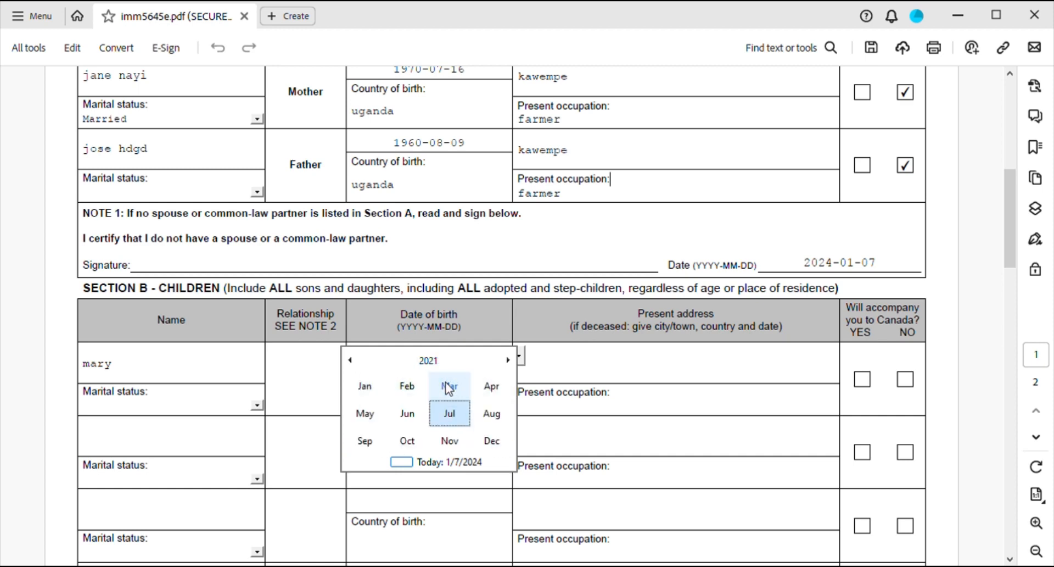
pyautogui.click(452, 421)
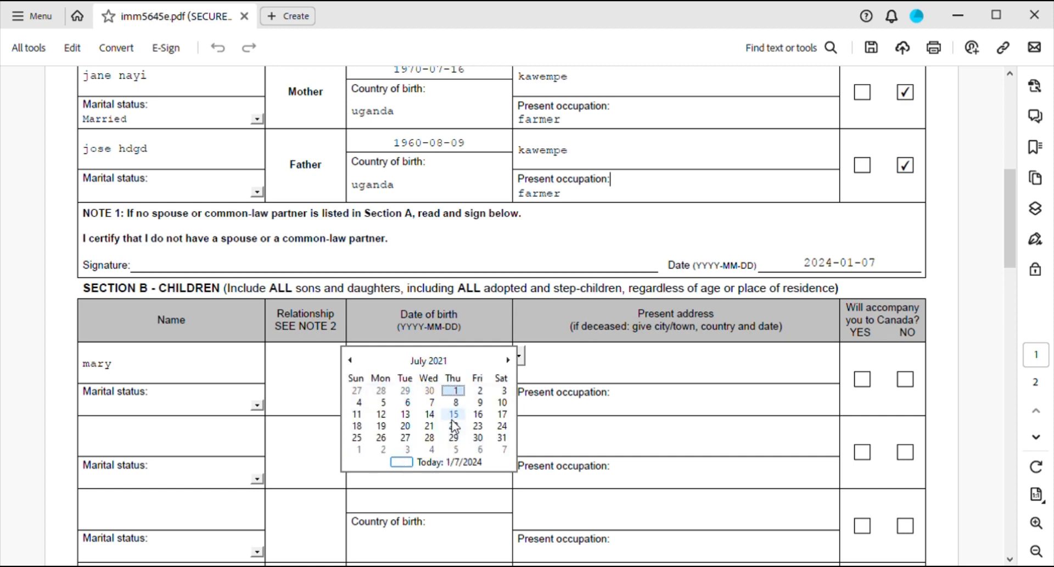
pyautogui.click(452, 391)
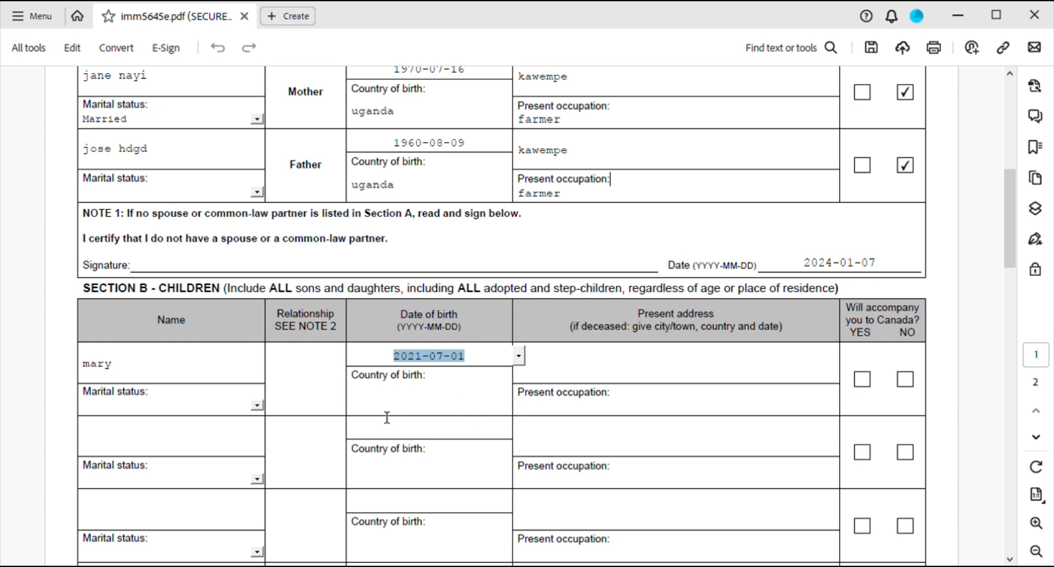
# Enter uganda and kawmpe as the child's birth country and address, and mark her not accompanying.
pyautogui.press('Tab')
pyautogui.write('ug')
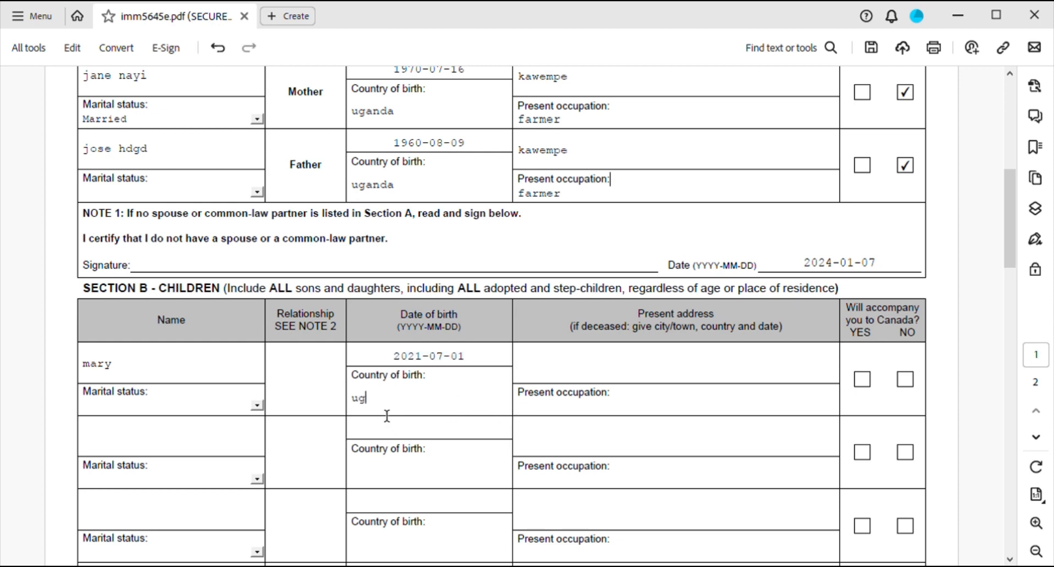
pyautogui.write('anda')
pyautogui.click(573, 373)
pyautogui.write('kawmpe')
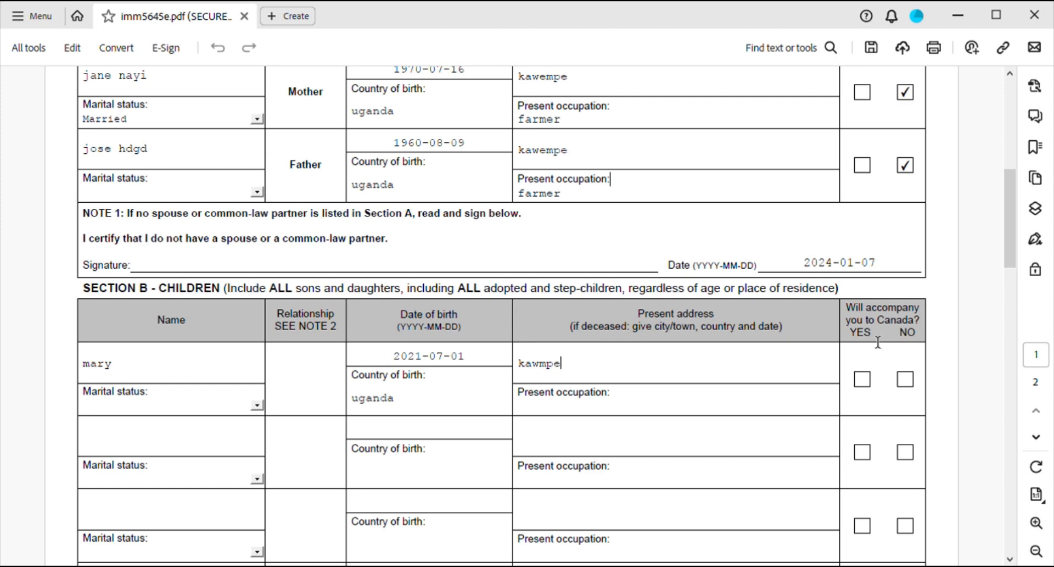
pyautogui.click(906, 379)
pyautogui.click(257, 406)
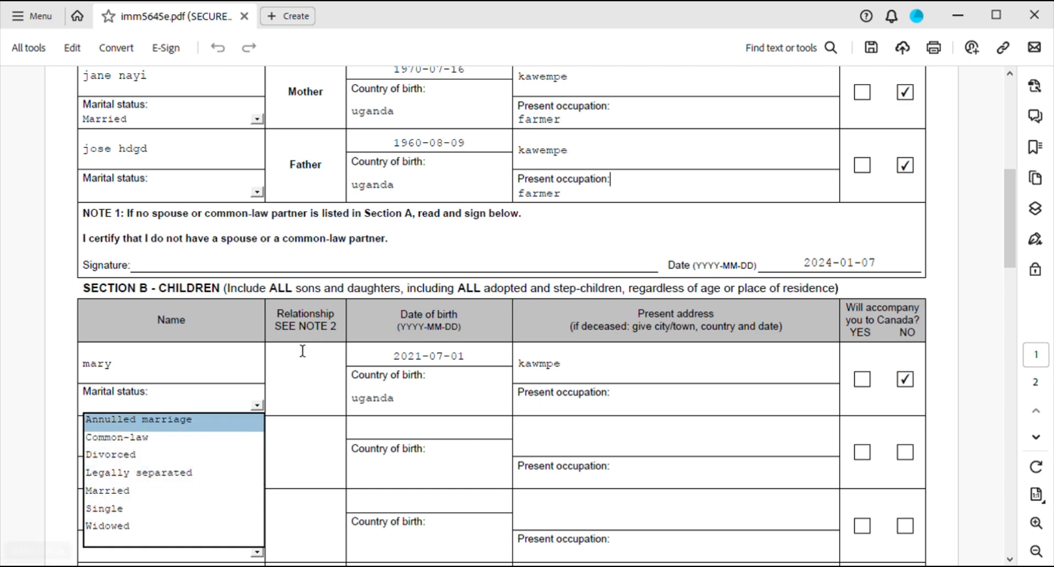
pyautogui.click(300, 384)
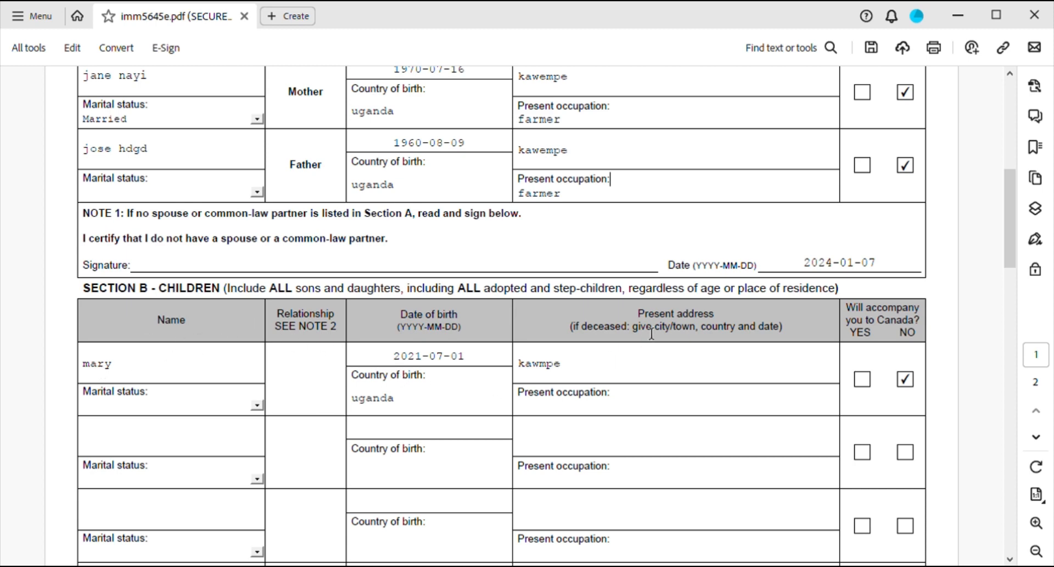
# Enter daughter as the first child's relationship, replacing the mistaken son.
pyautogui.write('son')
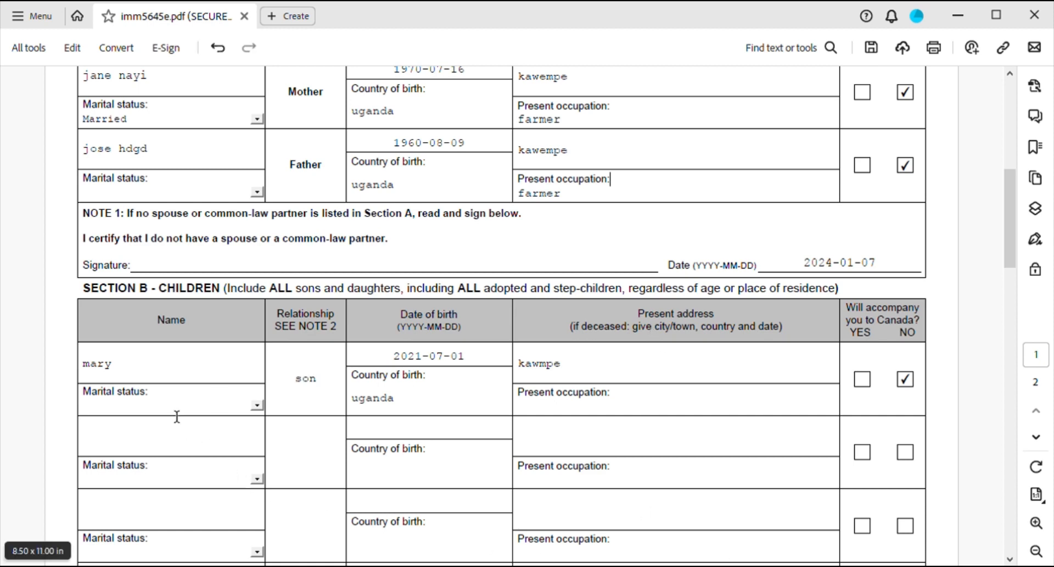
pyautogui.press('BackSpace')
pyautogui.press('BackSpace')
pyautogui.press('BackSpace')
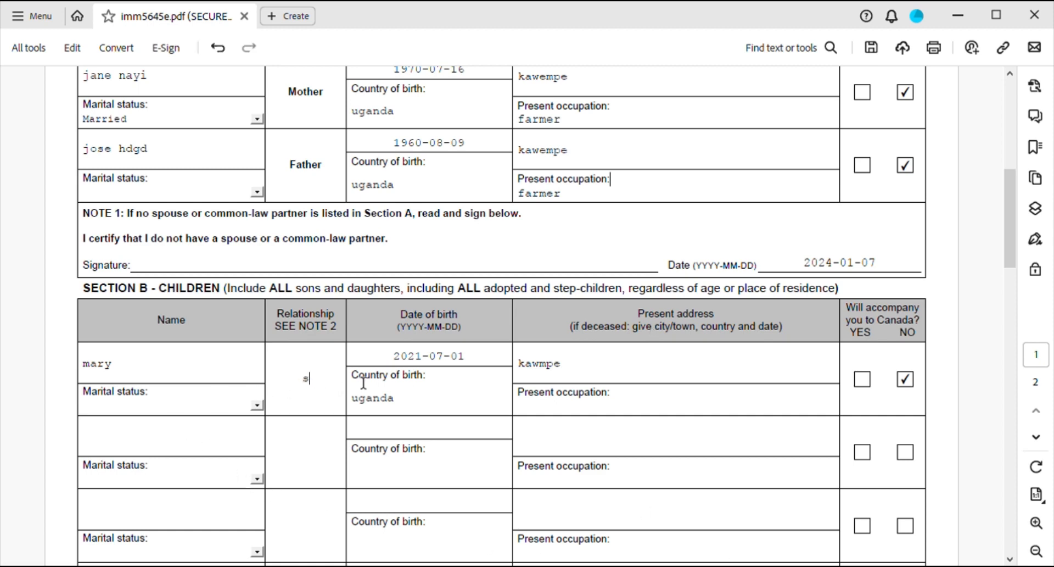
pyautogui.write('daughter')
pyautogui.scroll(-3, 402, 432)
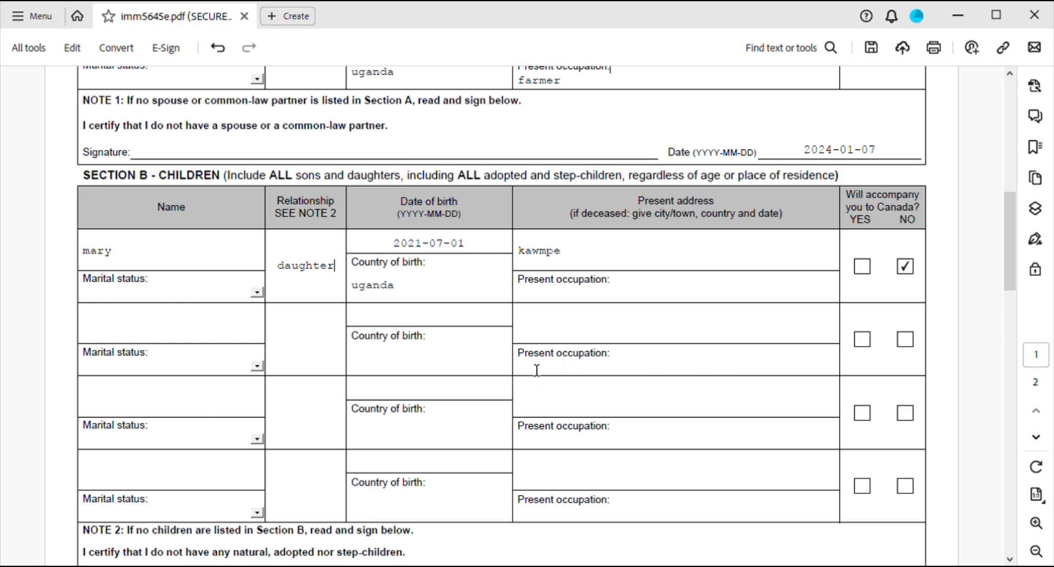
pyautogui.scroll(-3, 416, 459)
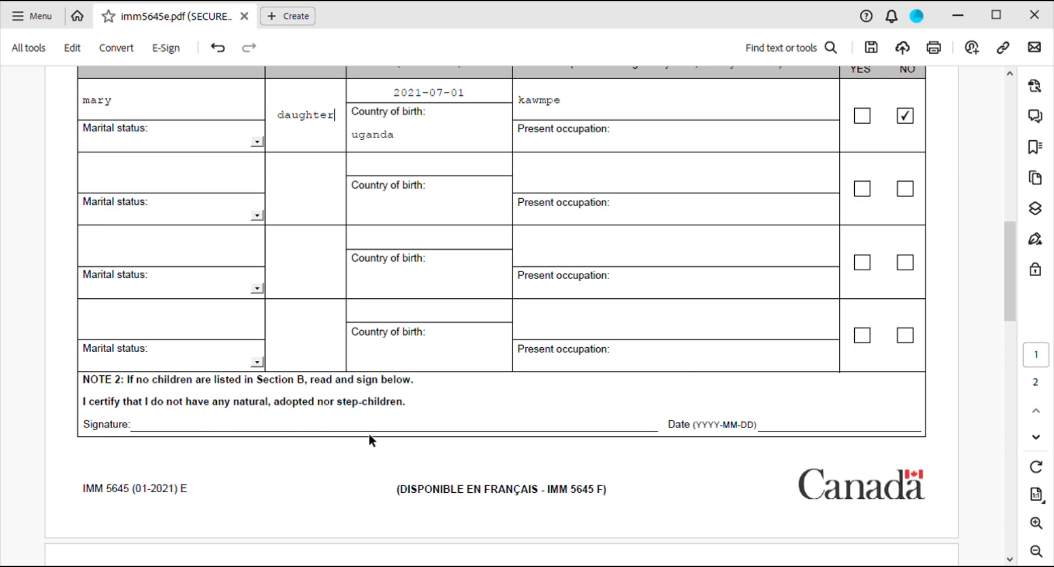
# Tick the NO accompanying checkbox in Section C's first sibling row on page 2.
pyautogui.click(149, 430)
pyautogui.scroll(-3, 798, 435)
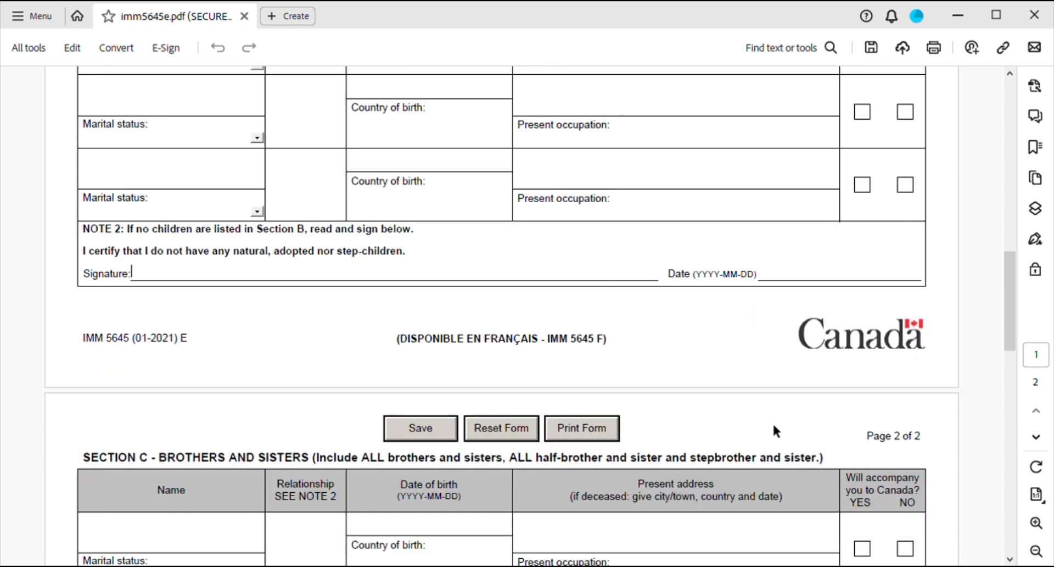
pyautogui.scroll(-2, 525, 435)
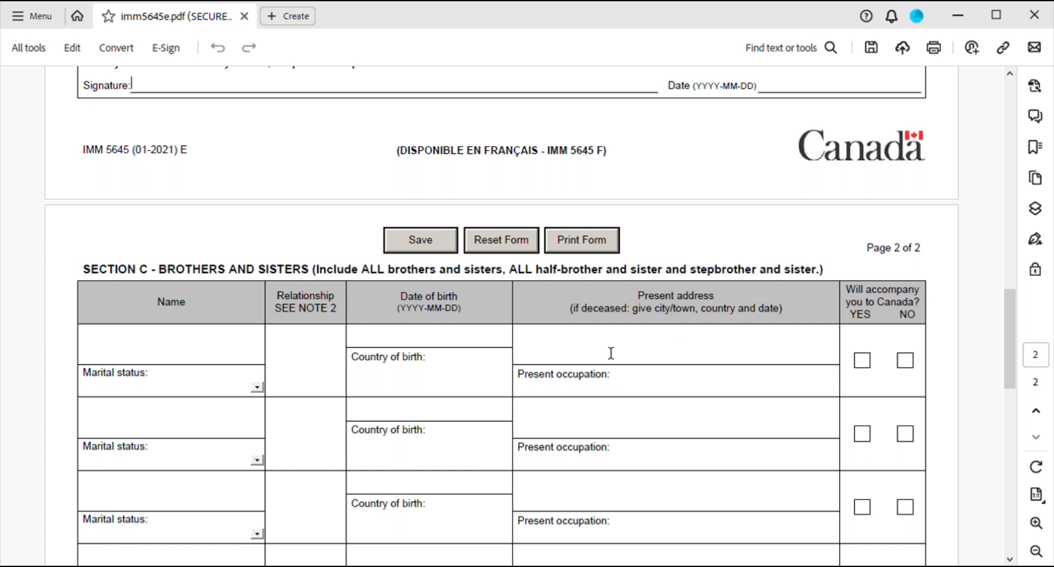
pyautogui.click(915, 365)
# Enter relationship brother, the sibling's name, and birth date 10 January 2024.
pyautogui.click(314, 385)
pyautogui.write('brother')
pyautogui.click(96, 364)
pyautogui.write('john')
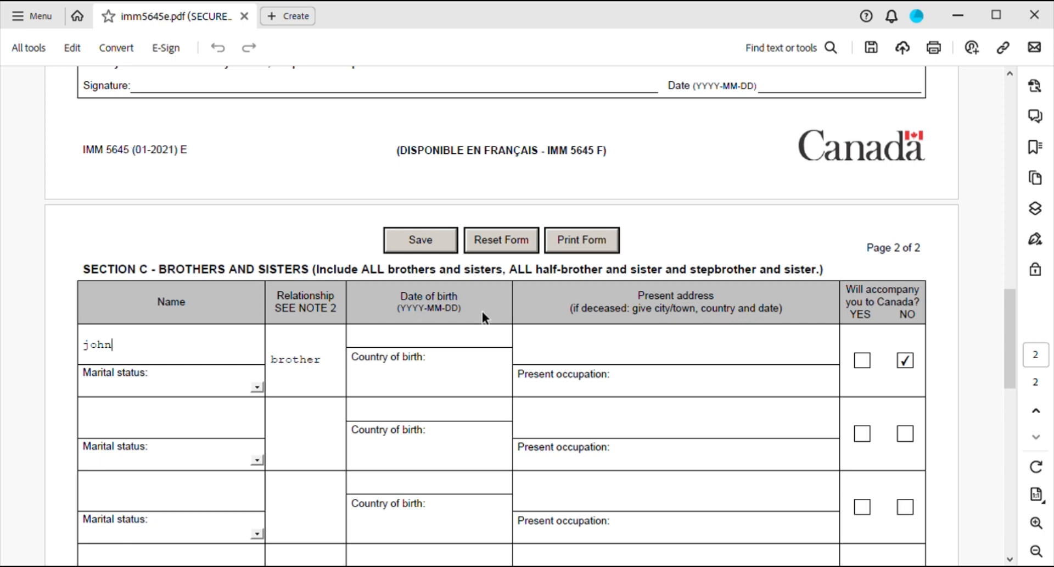
pyautogui.click(393, 350)
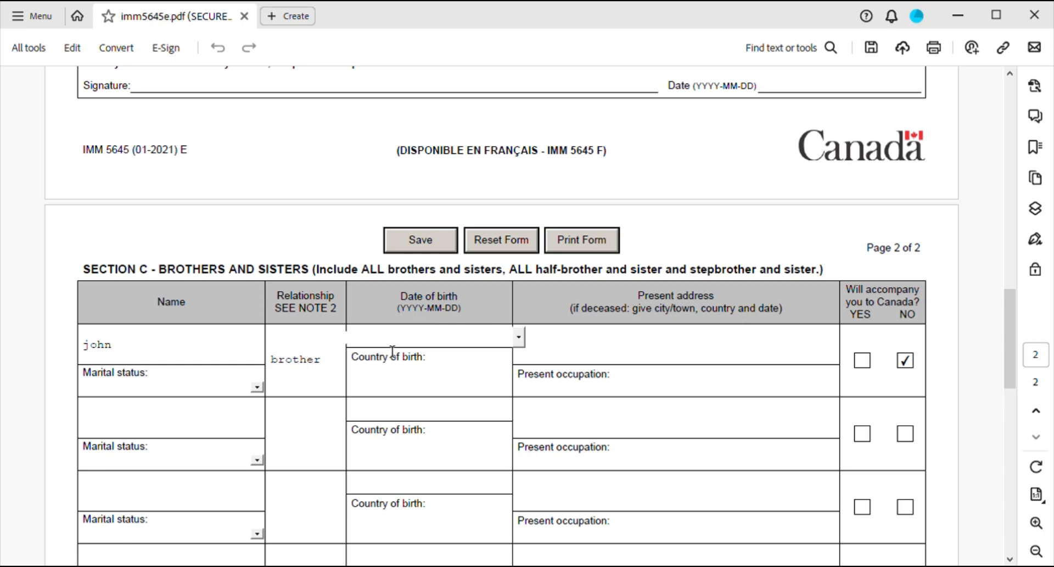
pyautogui.click(519, 338)
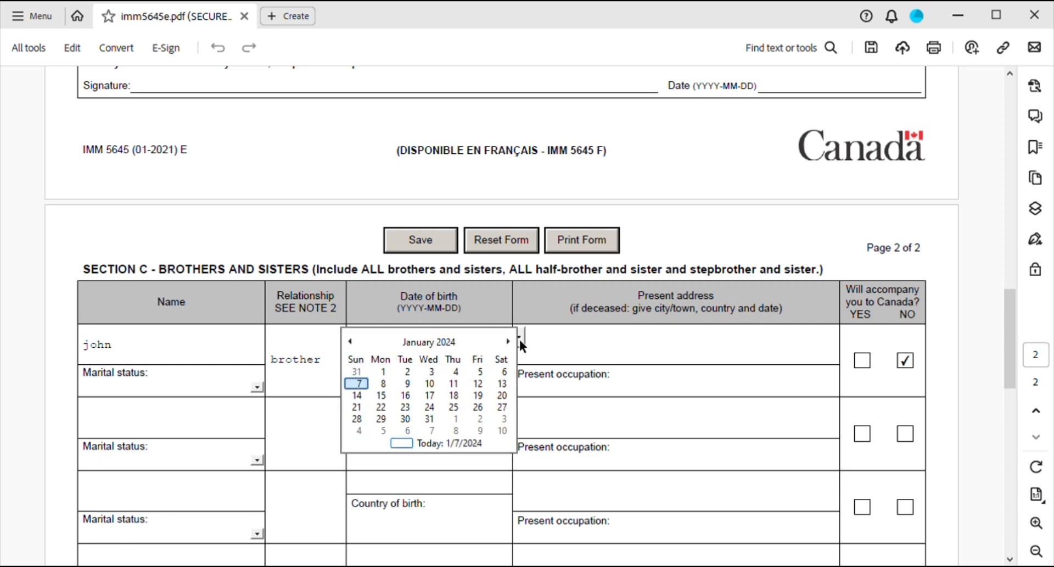
pyautogui.click(430, 383)
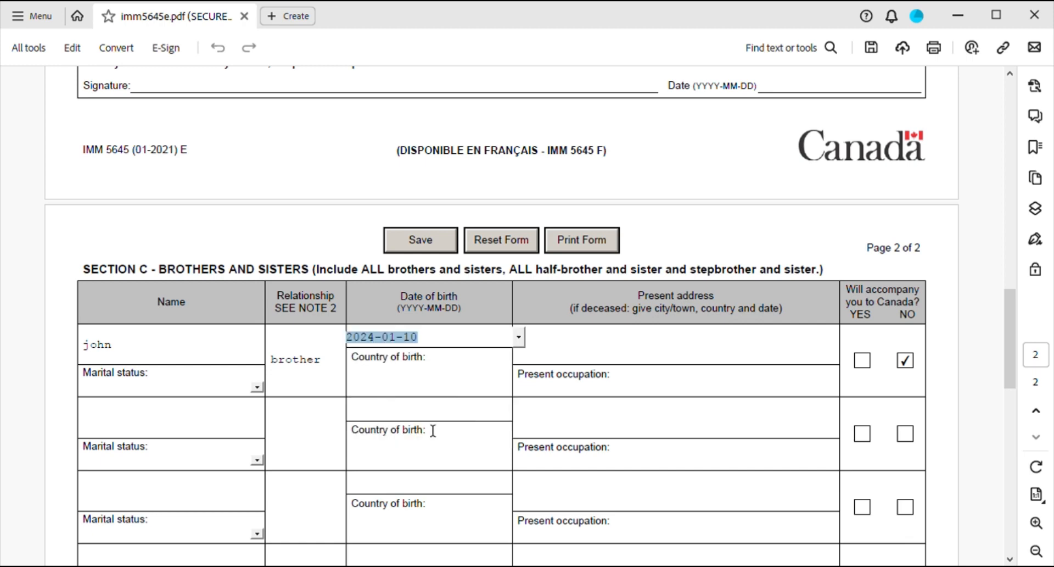
# Enter the sibling's birth country uganda, occupation teacher and present address kisubi.
pyautogui.click(394, 387)
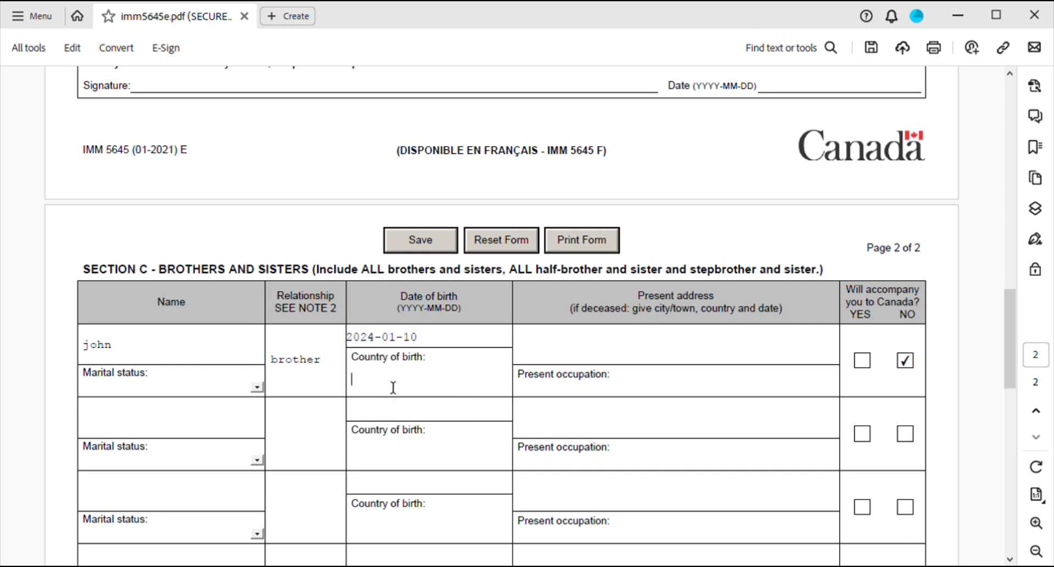
pyautogui.write('uganda')
pyautogui.click(618, 390)
pyautogui.write('teacher')
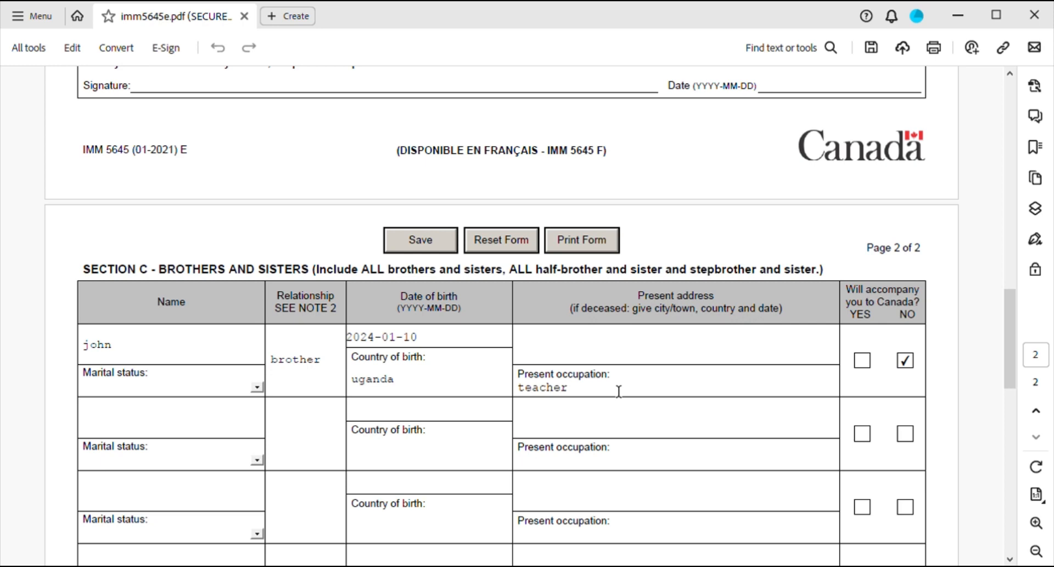
pyautogui.click(606, 351)
pyautogui.write('kisubi')
# Scroll down to Section D and select its signature and date fields.
pyautogui.scroll(-1, 406, 428)
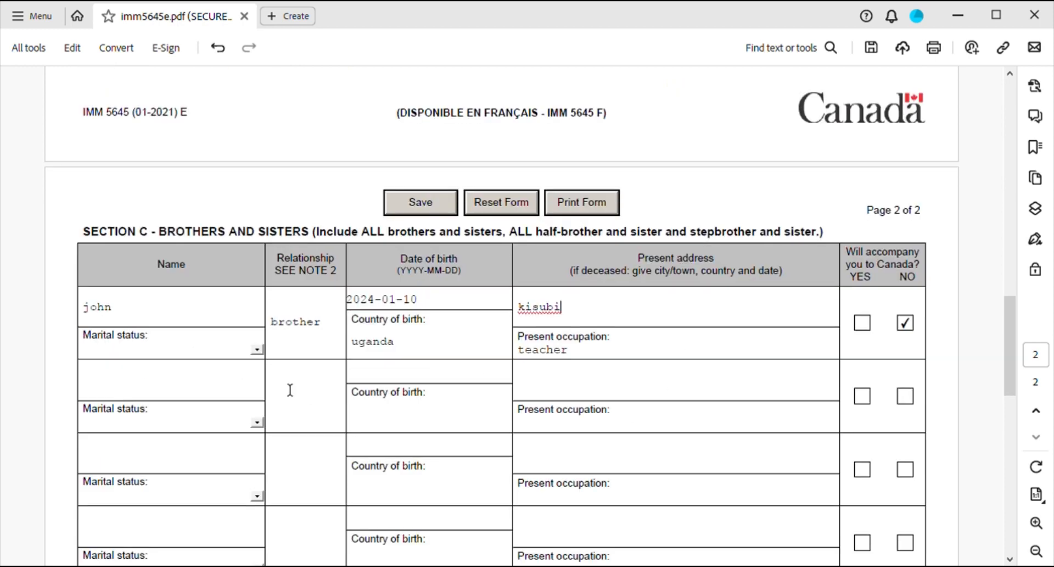
pyautogui.scroll(-2, 436, 402)
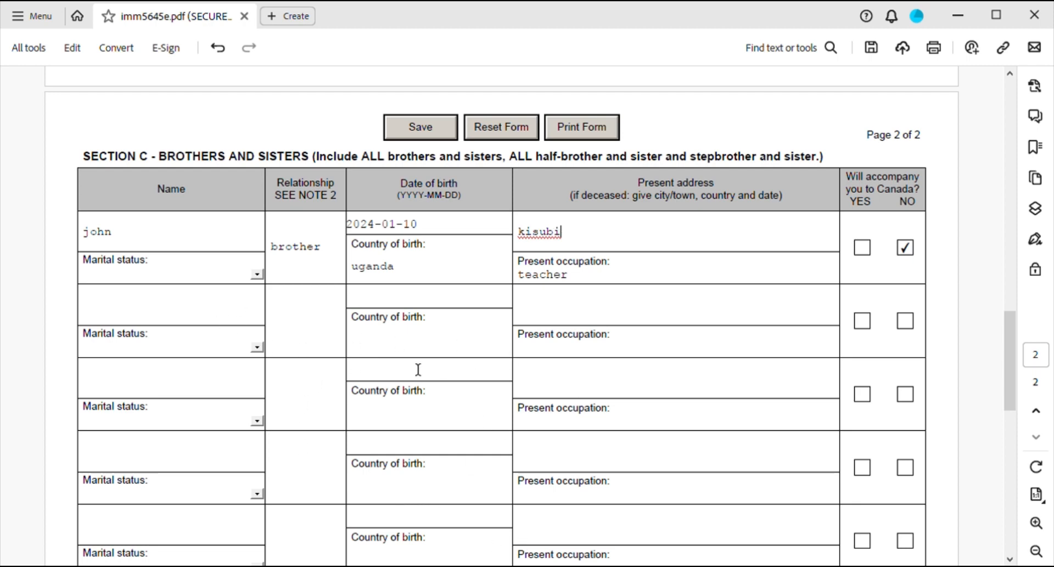
pyautogui.scroll(-1, 418, 371)
pyautogui.scroll(1, 428, 321)
pyautogui.scroll(1, 327, 422)
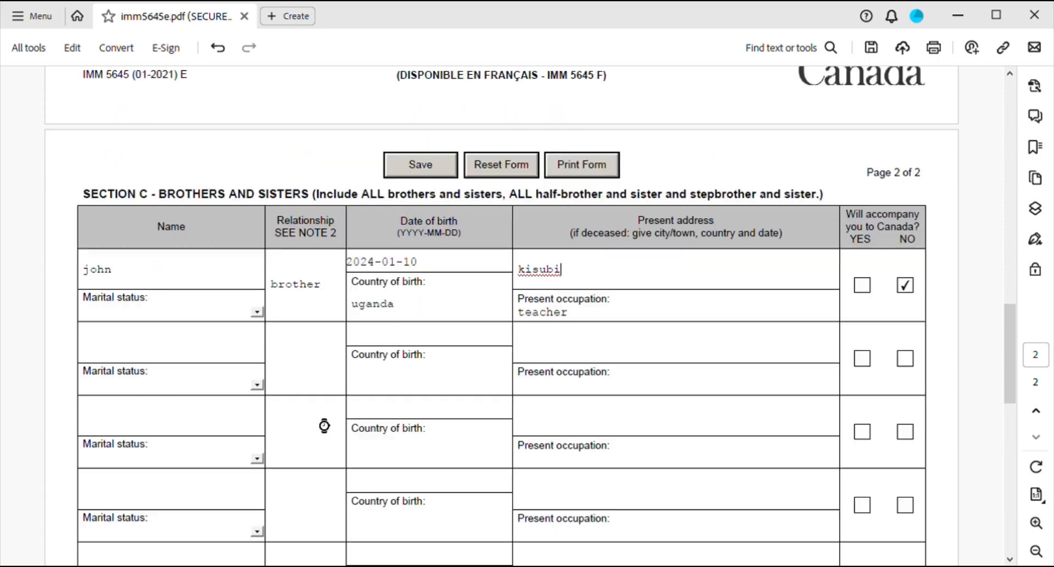
pyautogui.scroll(-6, 329, 420)
pyautogui.scroll(-6, 330, 416)
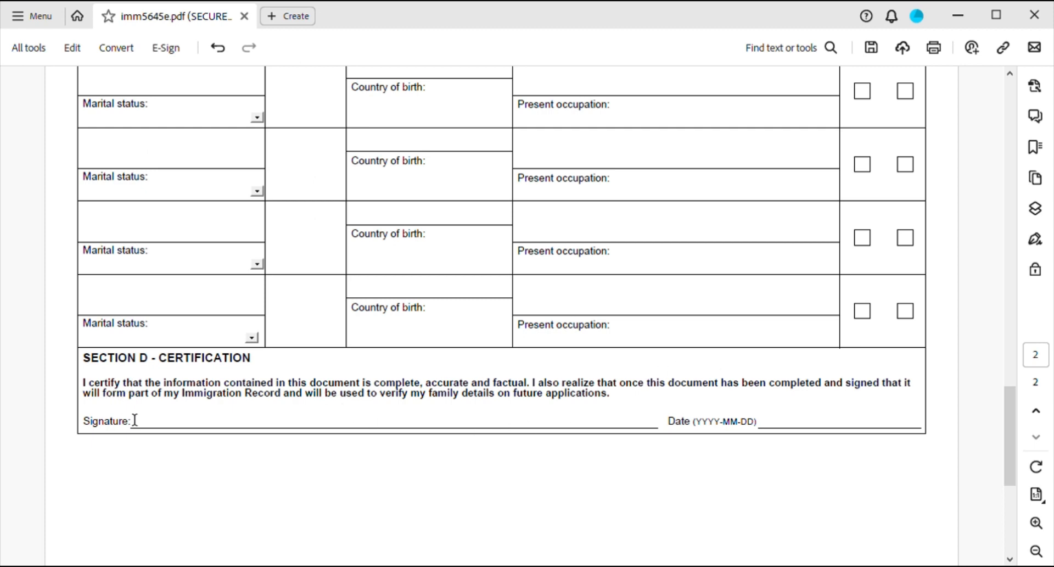
pyautogui.click(157, 423)
pyautogui.click(823, 428)
# Scroll back up to the top of the form's first page.
pyautogui.scroll(-6, 806, 423)
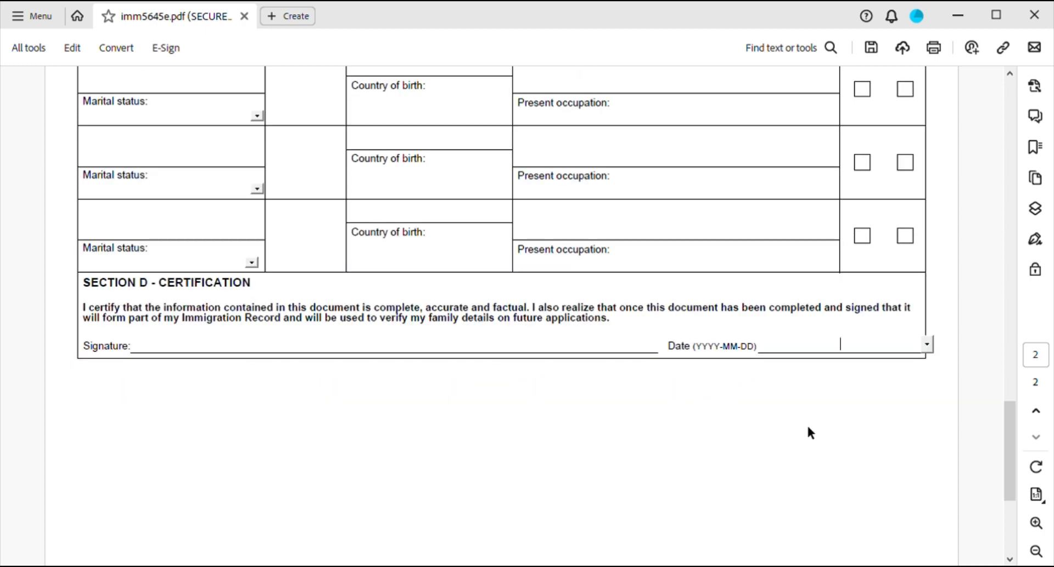
pyautogui.scroll(10, 769, 404)
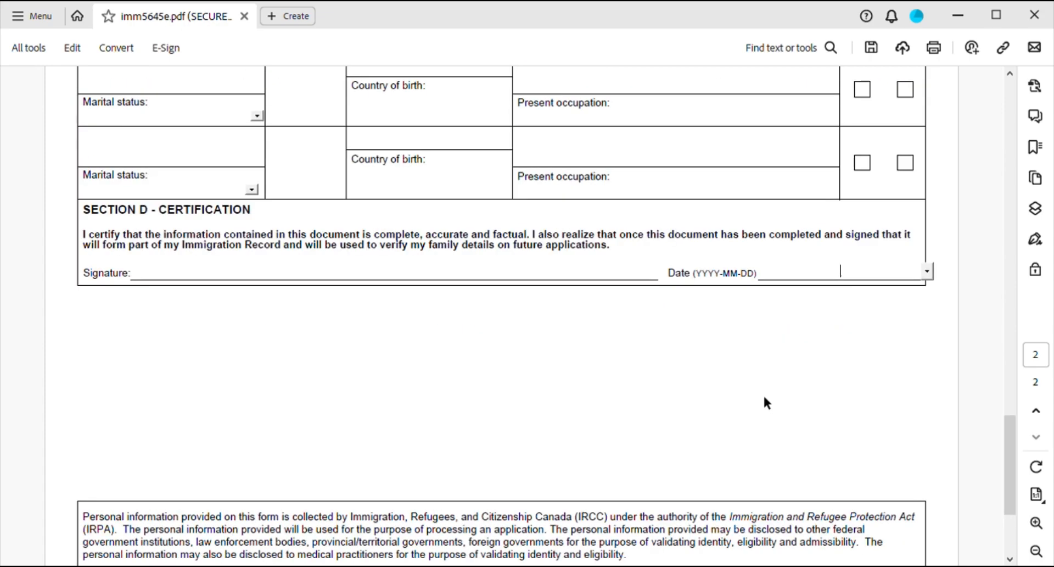
pyautogui.scroll(10, 754, 384)
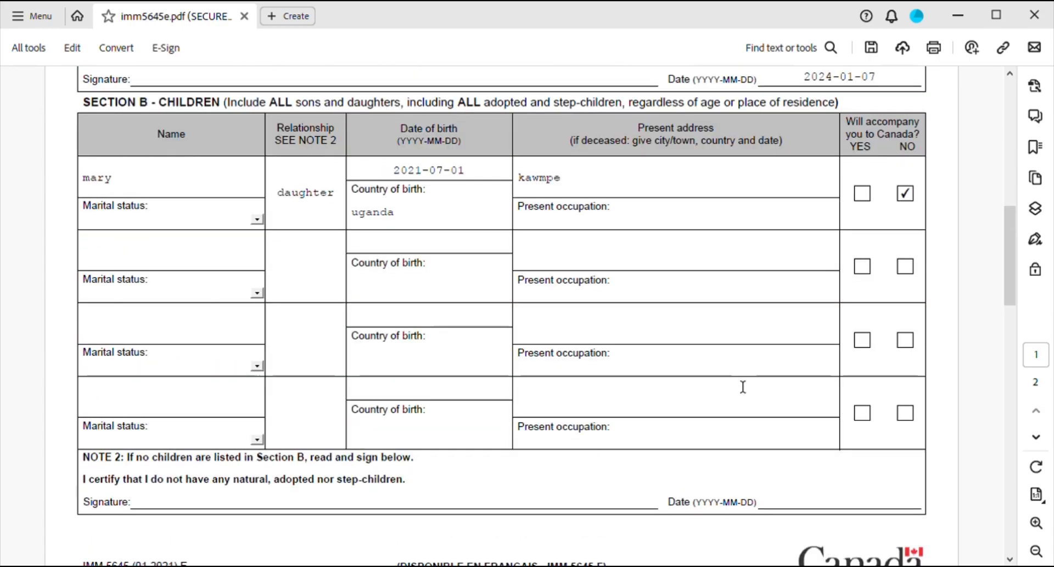
pyautogui.scroll(4, 743, 386)
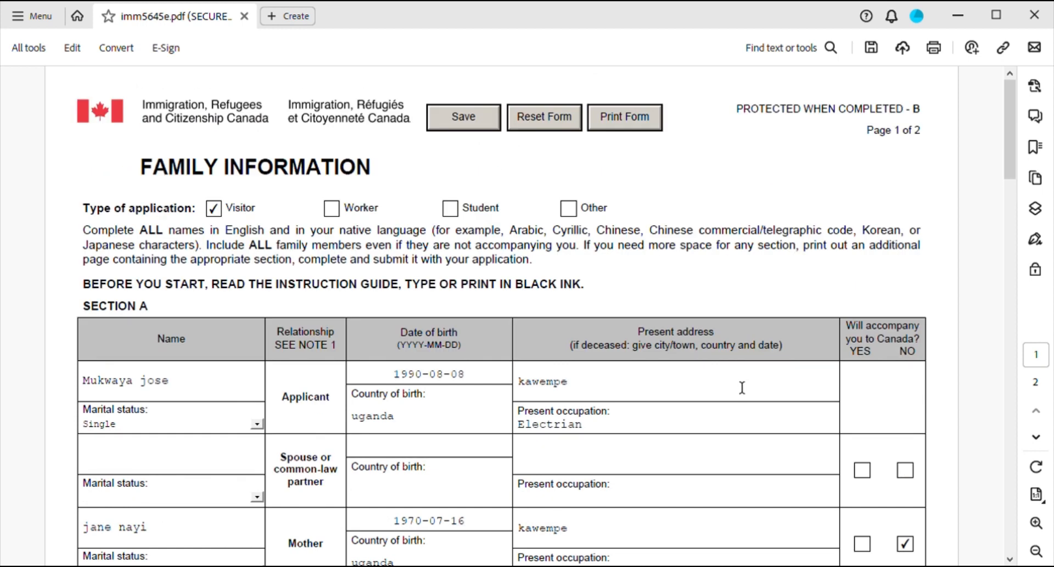